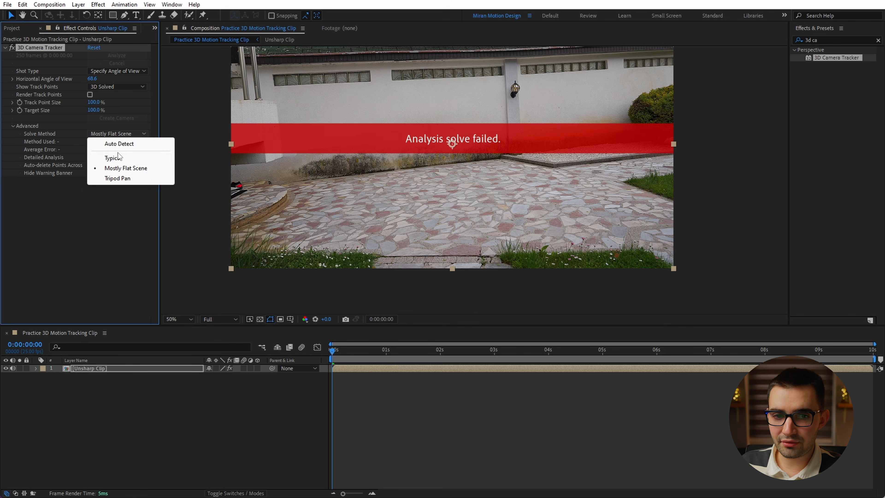
# Set the 3D Camera Tracker's solve method to Typical and try Detailed Analysis before switching it back off.
pyautogui.click(146, 158)
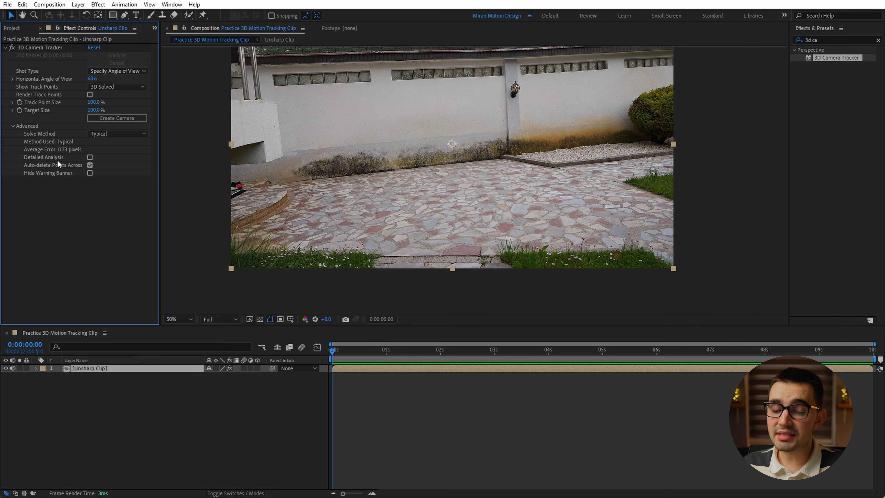
pyautogui.click(89, 157)
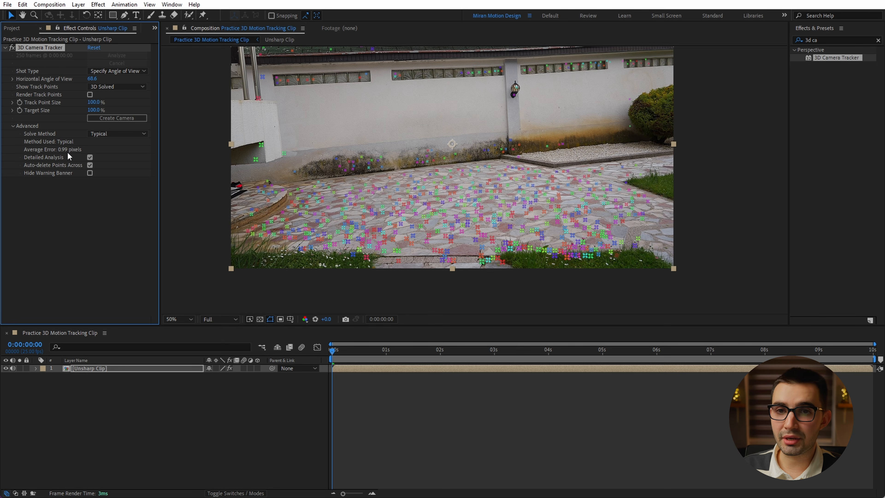
pyautogui.click(89, 158)
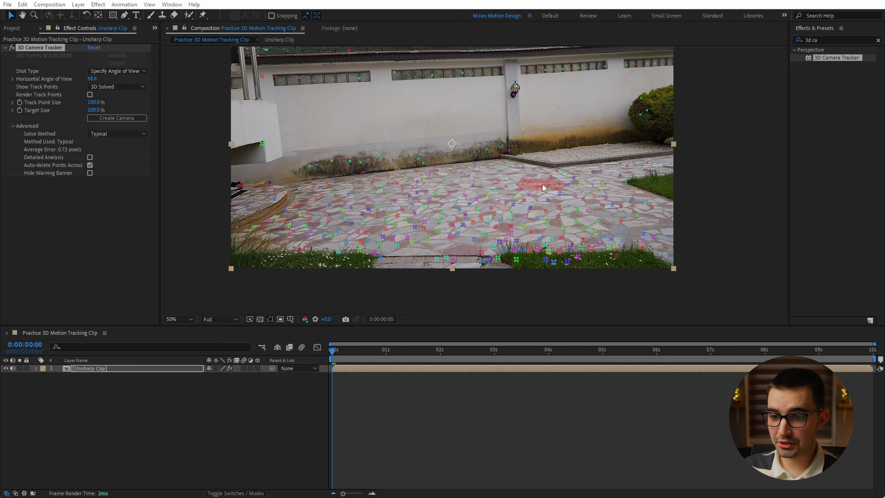
# Select the track points around the middle of the stone paving and set them as the ground plane and origin.
pyautogui.moveTo(549, 181)
pyautogui.mouseDown()
pyautogui.moveTo(414, 194)
pyautogui.moveTo(520, 247)
pyautogui.moveTo(554, 183)
pyautogui.mouseUp()
pyautogui.rightClick(491, 207)
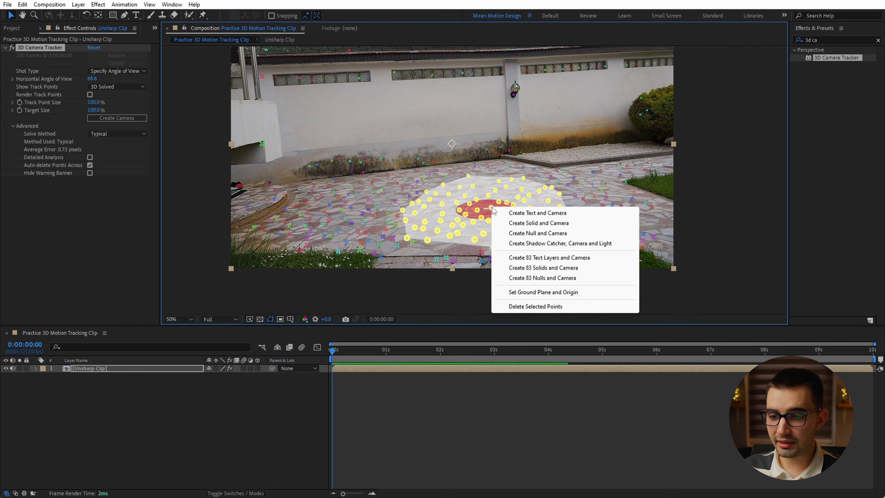
pyautogui.click(559, 291)
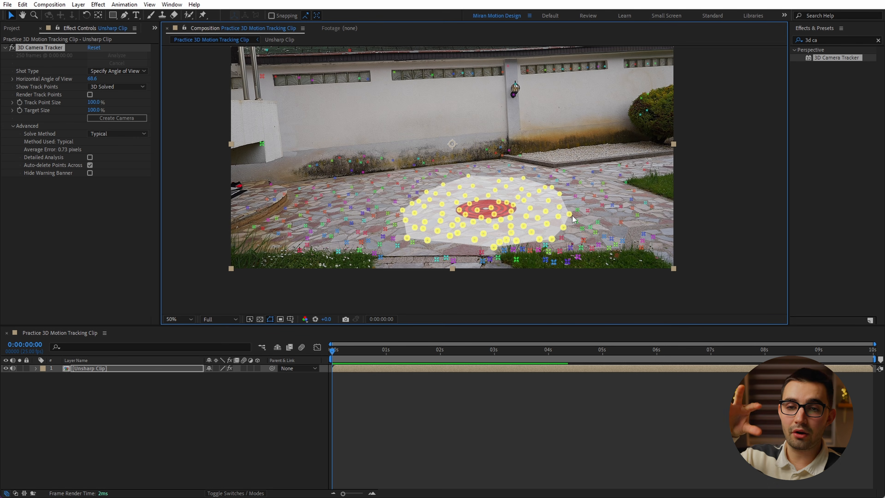
# Create a solid and a camera from the selected paving track points.
pyautogui.rightClick(499, 208)
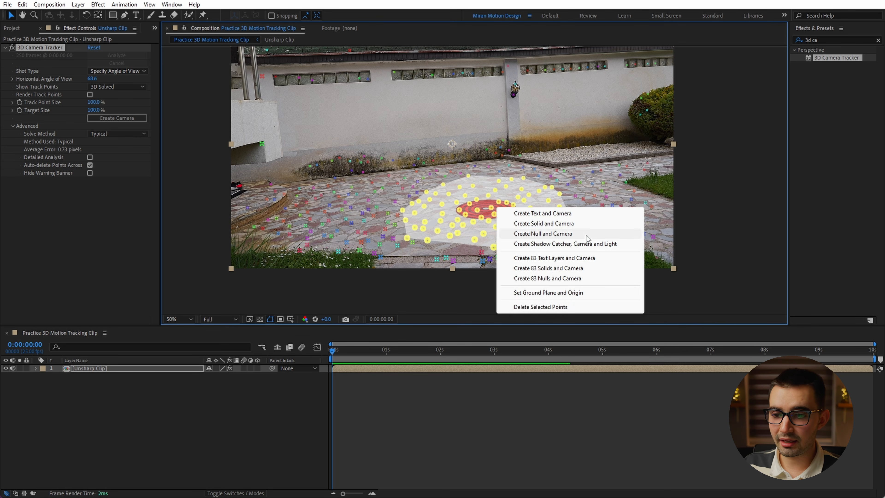
pyautogui.click(558, 225)
pyautogui.click(156, 417)
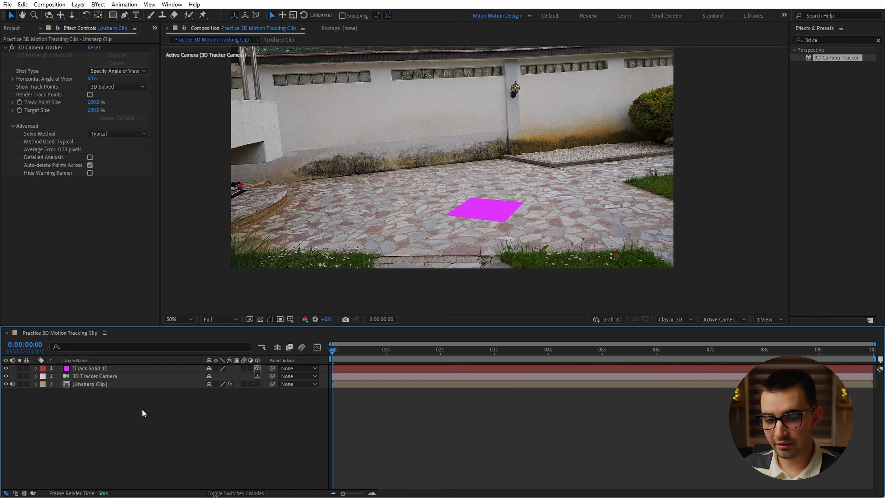
pyautogui.click(102, 376)
pyautogui.click(96, 369)
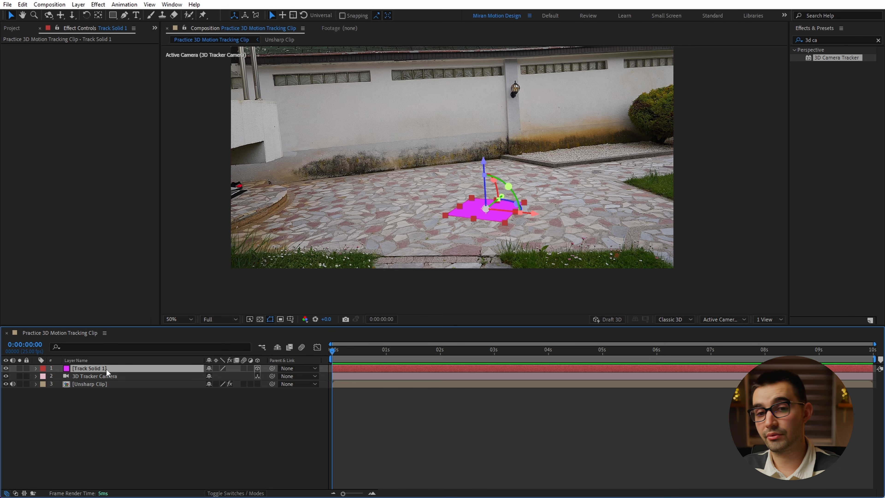
# Open the Unsharp Clip precomposition and disable the Unsharp Mask effect on its video layer.
pyautogui.doubleClick(101, 384)
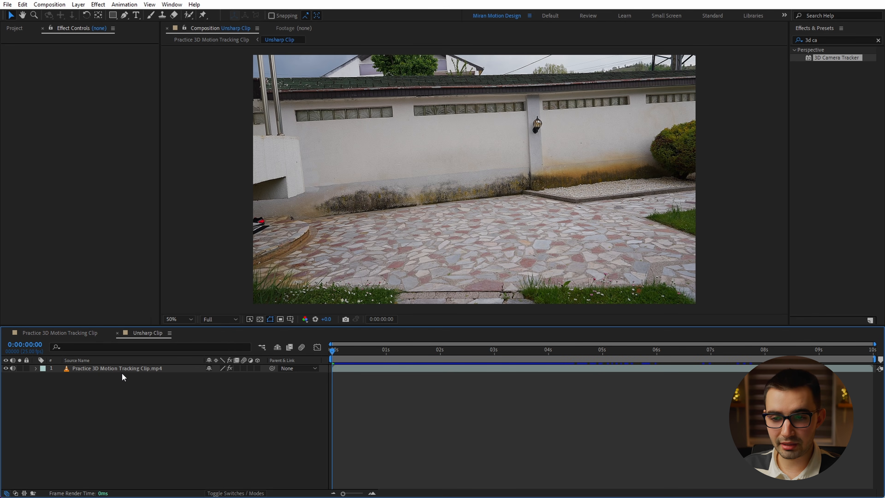
pyautogui.click(122, 371)
pyautogui.click(12, 47)
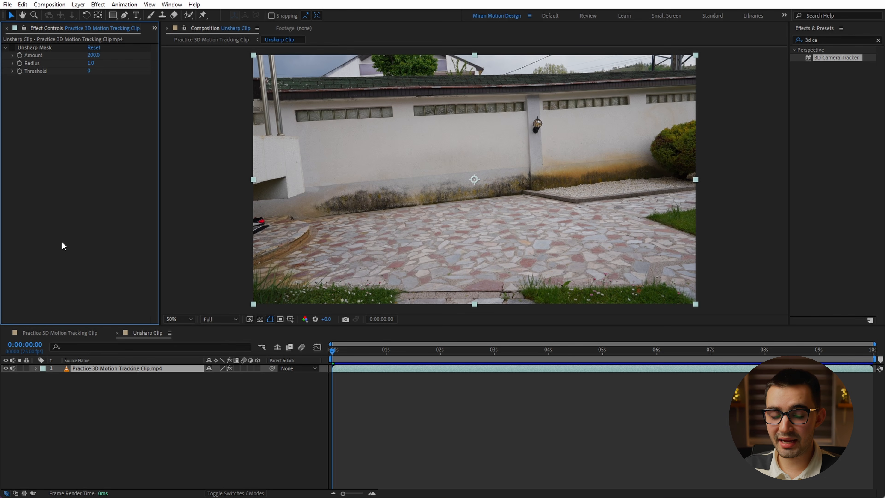
# Add the Unsharp Clip composition to the render queue and set its output format to JPEG Sequence.
pyautogui.hotkey('ctrl', 'm')
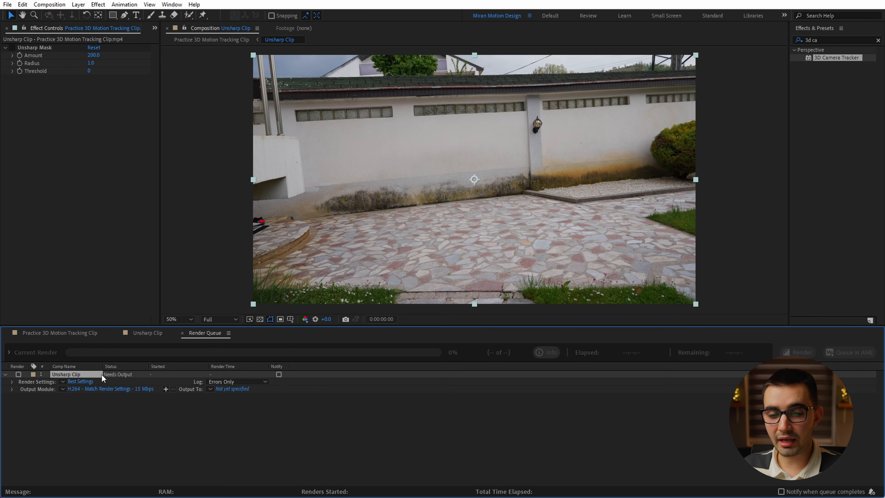
pyautogui.click(81, 390)
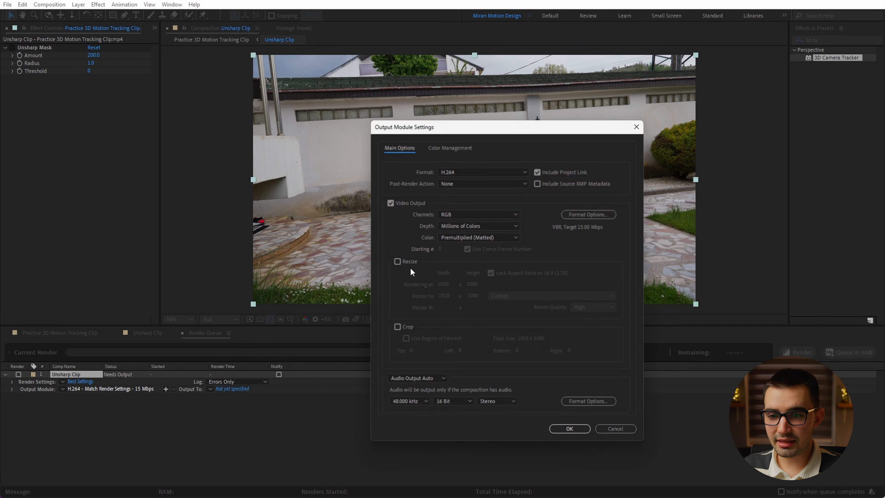
pyautogui.click(466, 172)
pyautogui.click(466, 232)
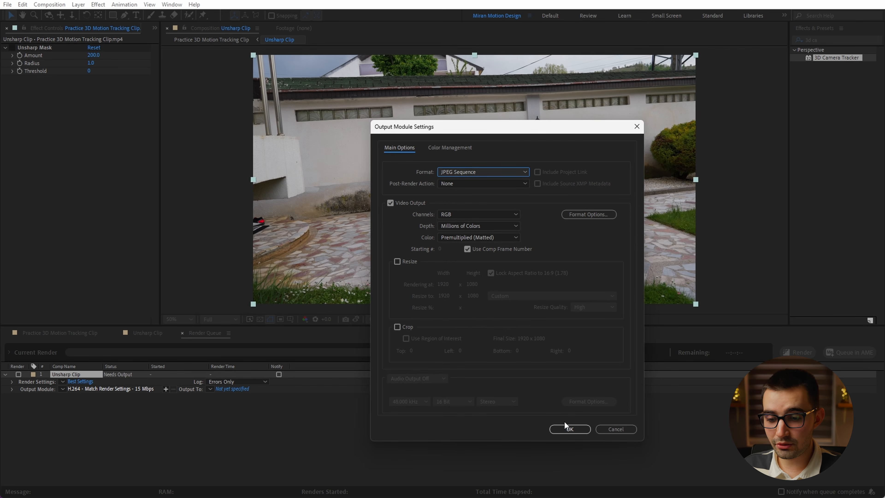
pyautogui.click(569, 428)
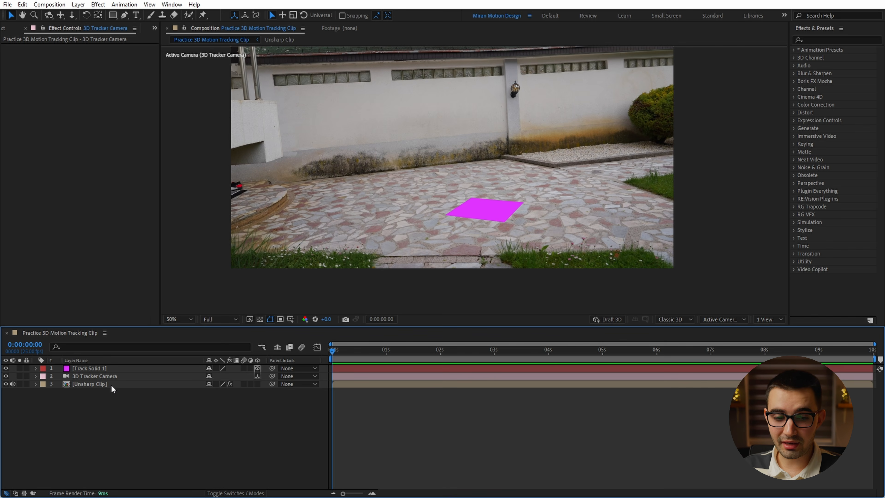
# Reveal the 3D Tracker Camera's keyframes in the Practice 3D Motion Tracking Clip composition and select Position and Orientation for copying.
pyautogui.click(112, 377)
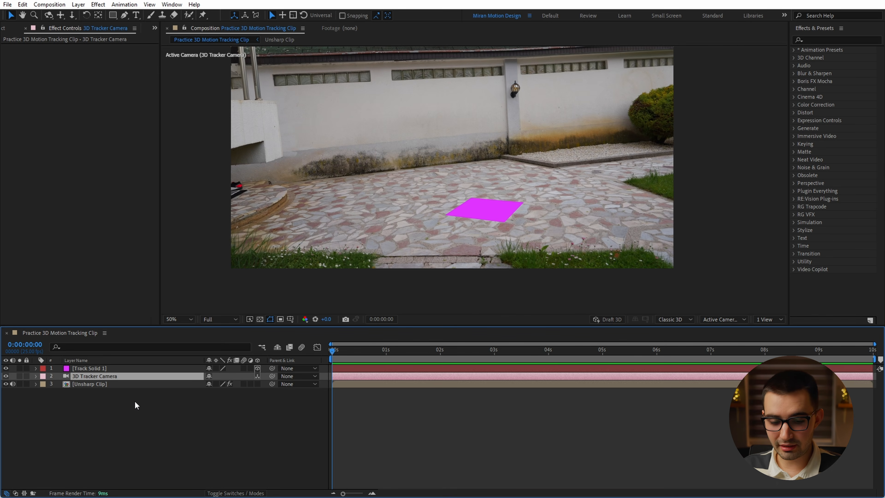
pyautogui.press('u')
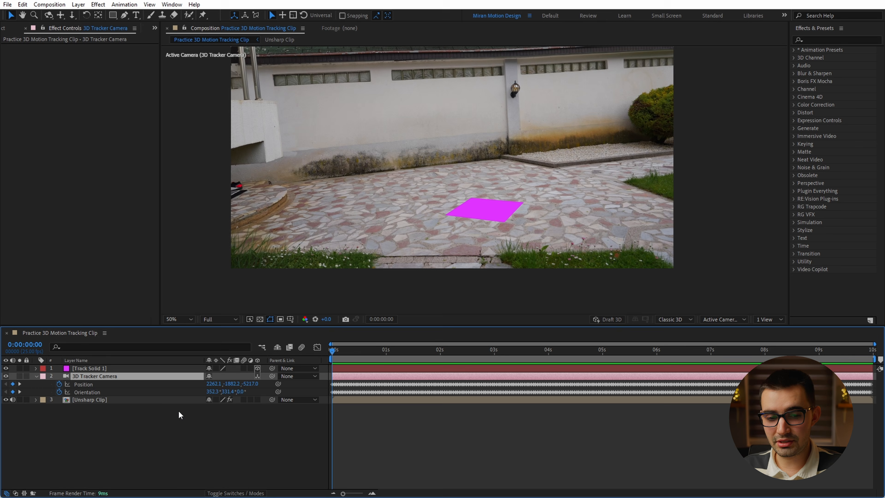
pyautogui.click(93, 386)
pyautogui.keyDown('shift'); pyautogui.click(100, 393); pyautogui.keyUp('shift')
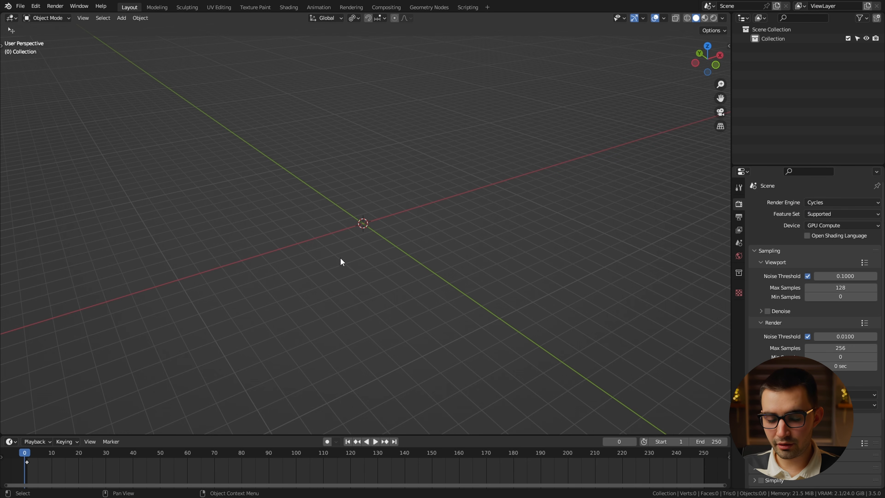
# Switch to Blender, reveal the AE2Blend add-on tools and create a camera from the copied keyframes.
pyautogui.press('t')
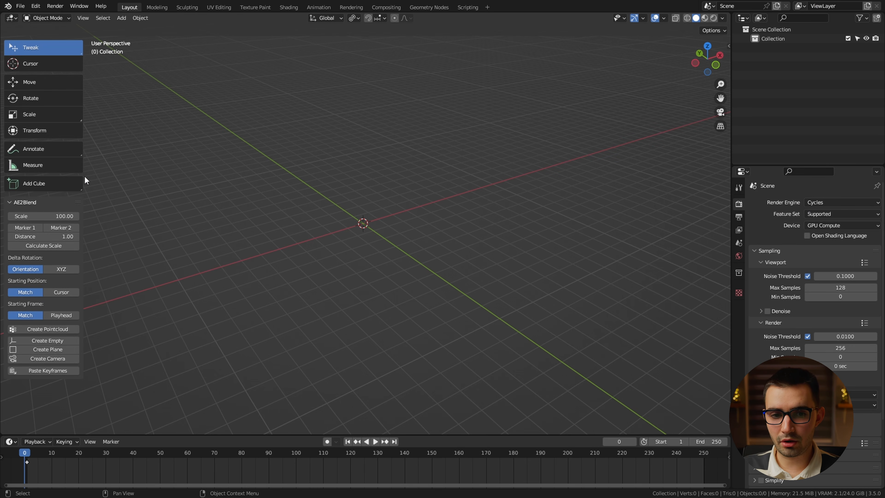
pyautogui.moveTo(84, 175); pyautogui.dragTo(113, 177)
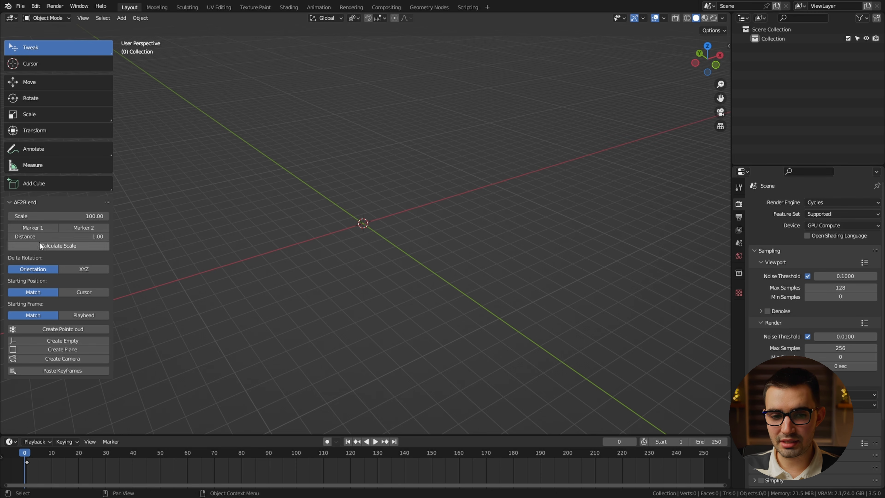
pyautogui.click(70, 359)
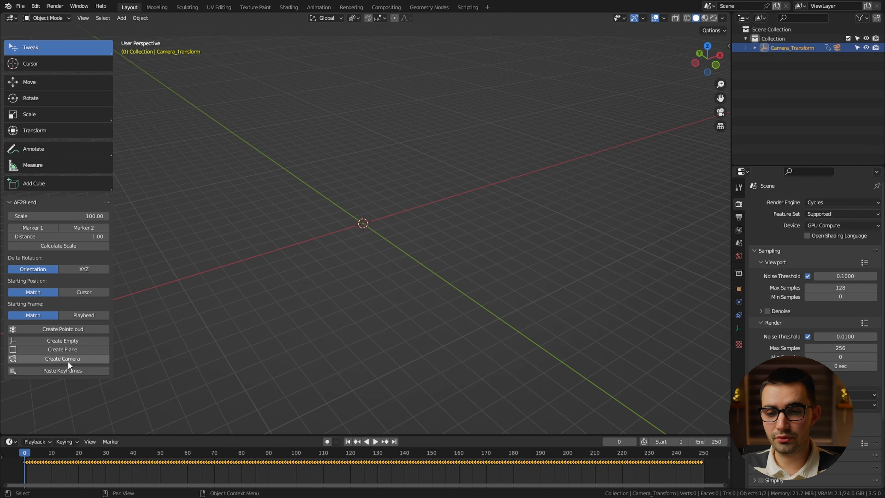
# Scrub through the timeline to check the imported camera's motion.
pyautogui.click(297, 331)
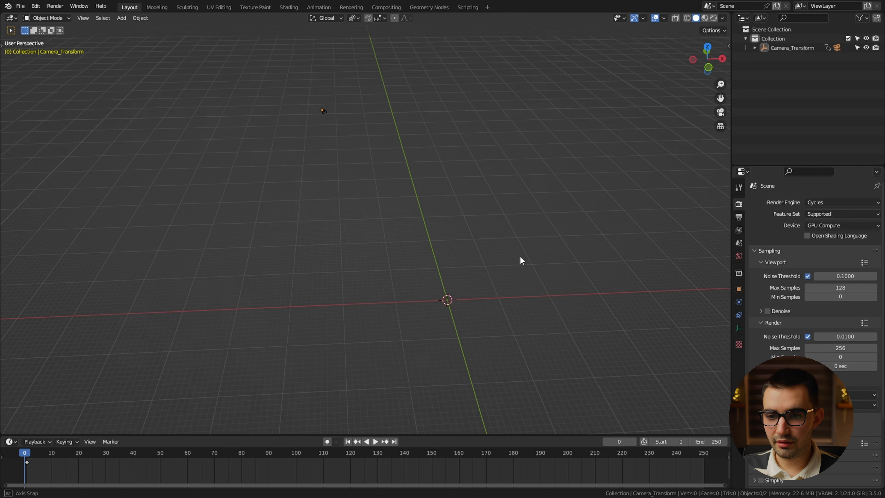
pyautogui.moveTo(384, 220); pyautogui.dragTo(314, 244, button='middle')
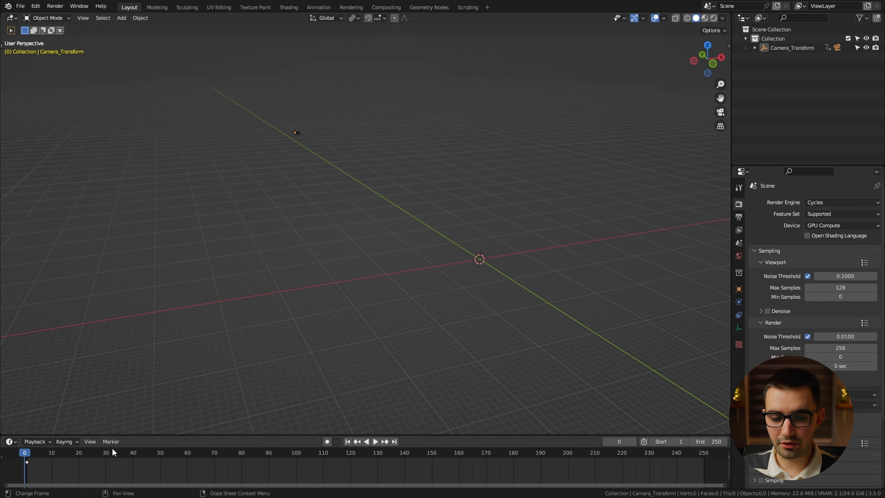
pyautogui.moveTo(111, 450); pyautogui.dragTo(571, 419)
pyautogui.moveTo(571, 419); pyautogui.dragTo(612, 381, button='middle')
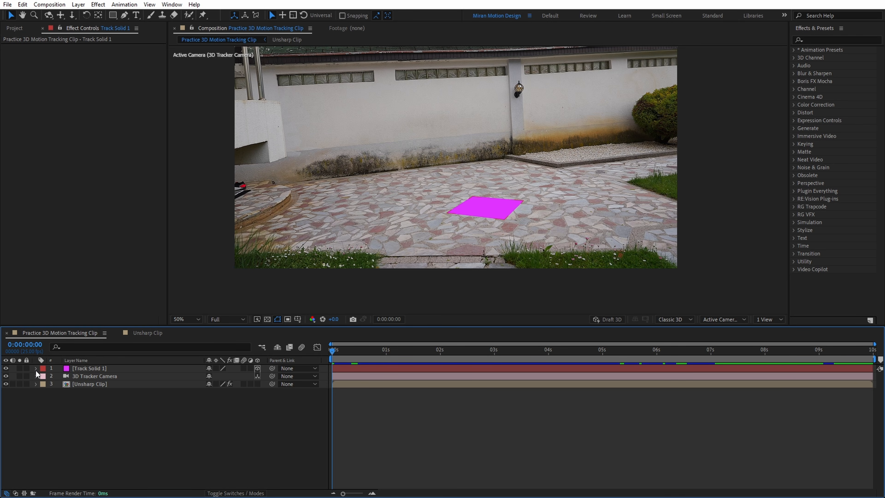
# Switch to After Effects and select Track Solid 1's transform properties from Anchor Point through Z Rotation for copying.
pyautogui.click(35, 368)
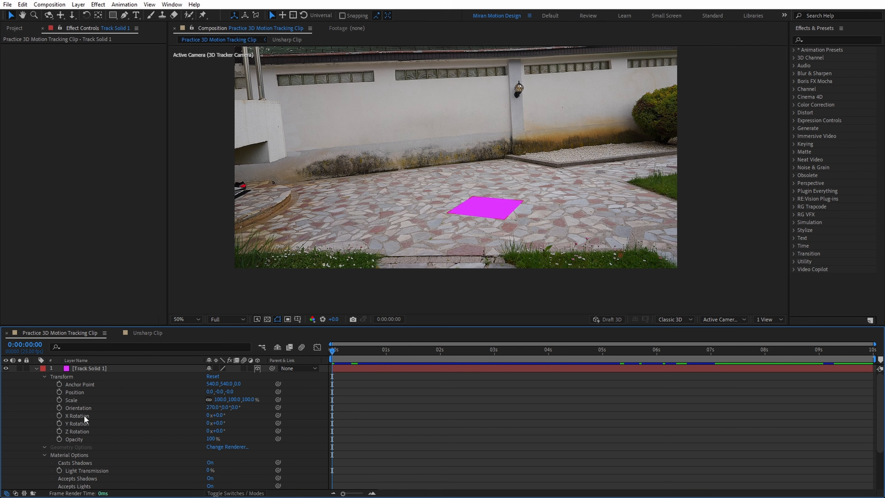
pyautogui.click(88, 384)
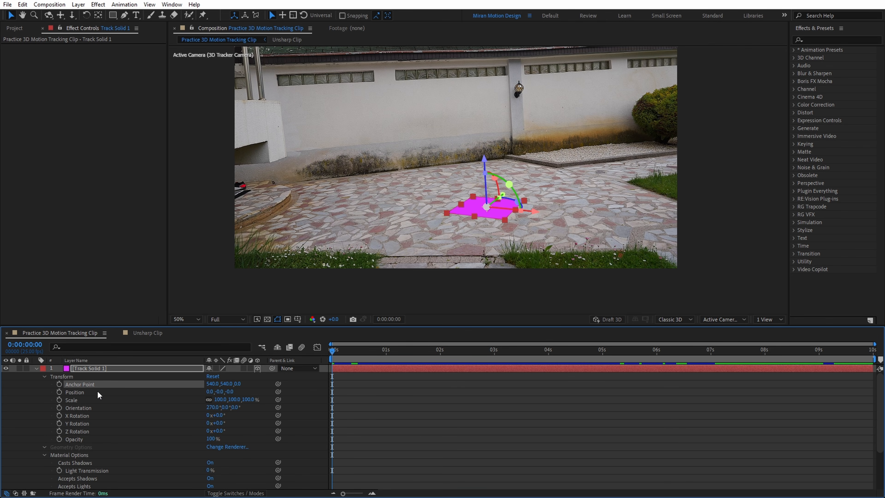
pyautogui.keyDown('shift'); pyautogui.click(87, 433); pyautogui.keyUp('shift')
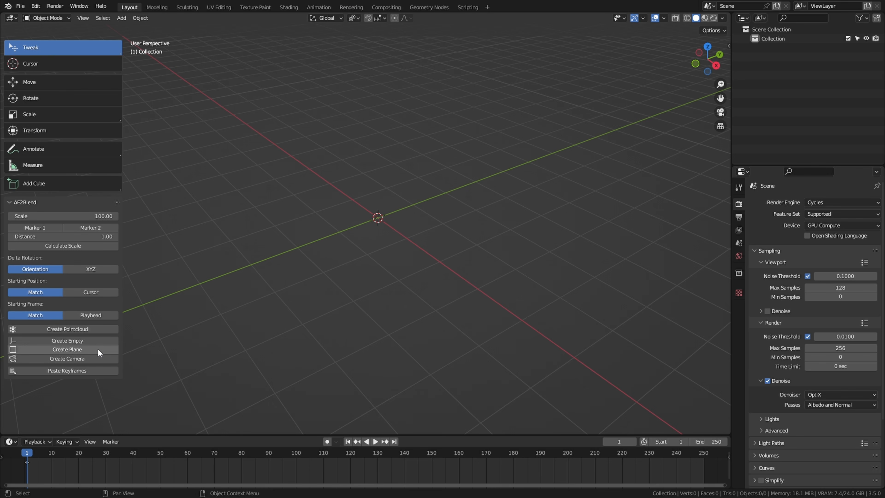
# Switch to Blender and create a plane from the copied solid's transform data with AE2Blend.
pyautogui.click(97, 349)
pyautogui.scroll(-5, 524, 258)
pyautogui.moveTo(509, 264); pyautogui.dragTo(538, 263, button='middle')
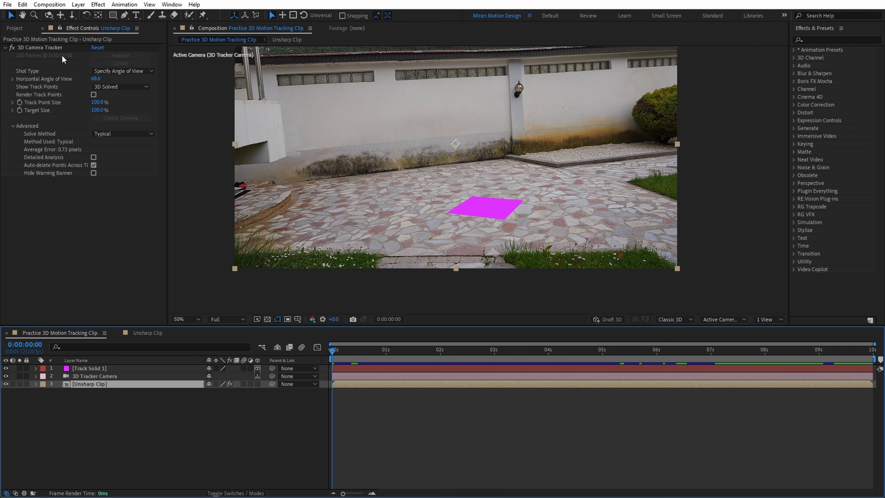
# Switch to After Effects and create a solid from three track points near the pillar base and a null from one point along the wall.
pyautogui.click(58, 47)
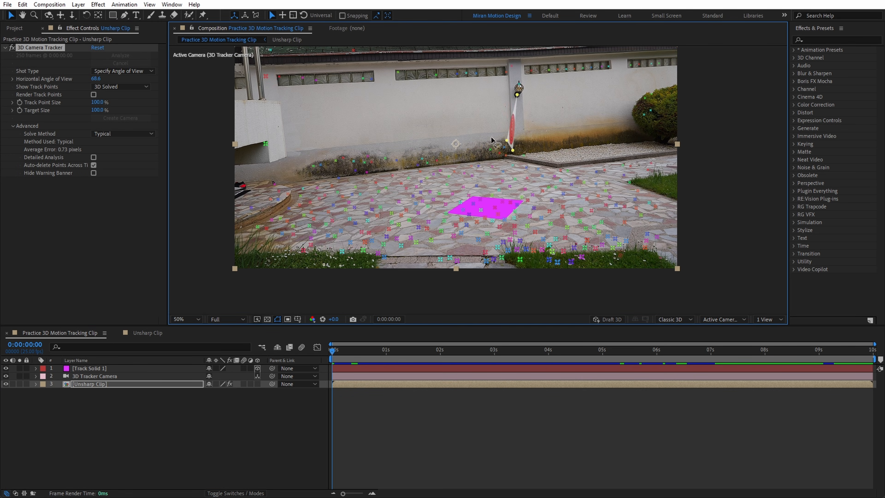
pyautogui.rightClick(506, 146)
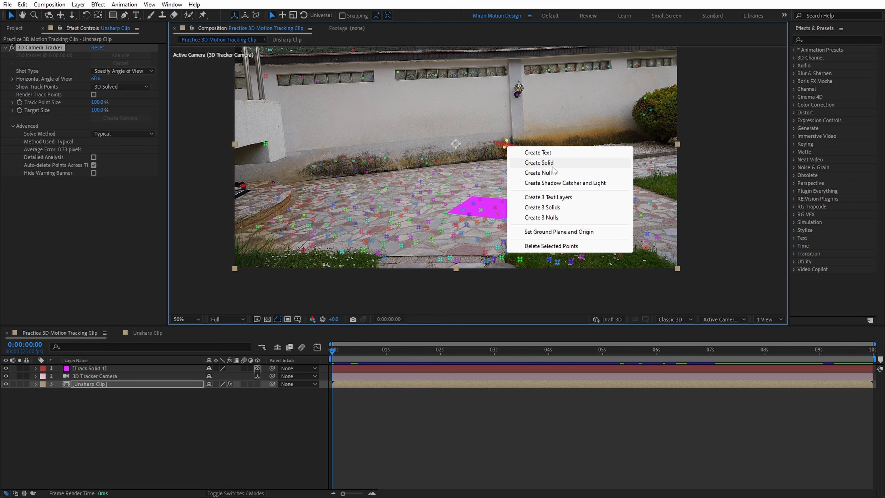
pyautogui.click(544, 162)
pyautogui.rightClick(387, 159)
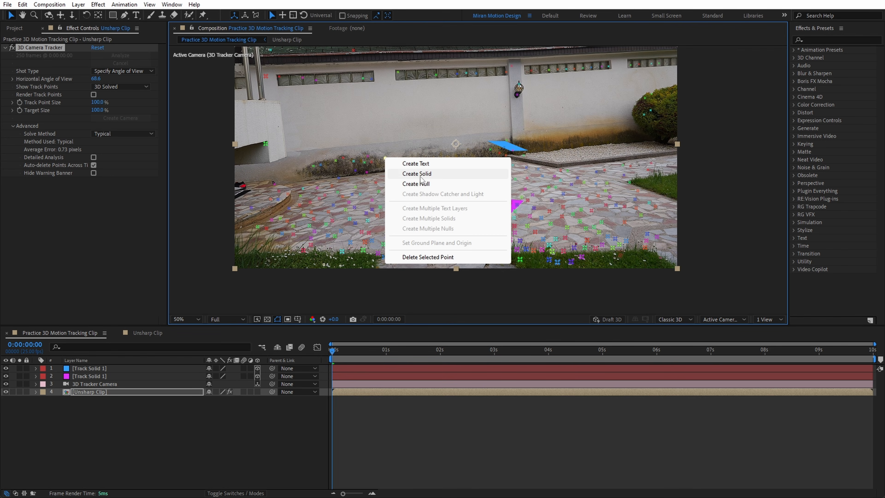
pyautogui.click(417, 184)
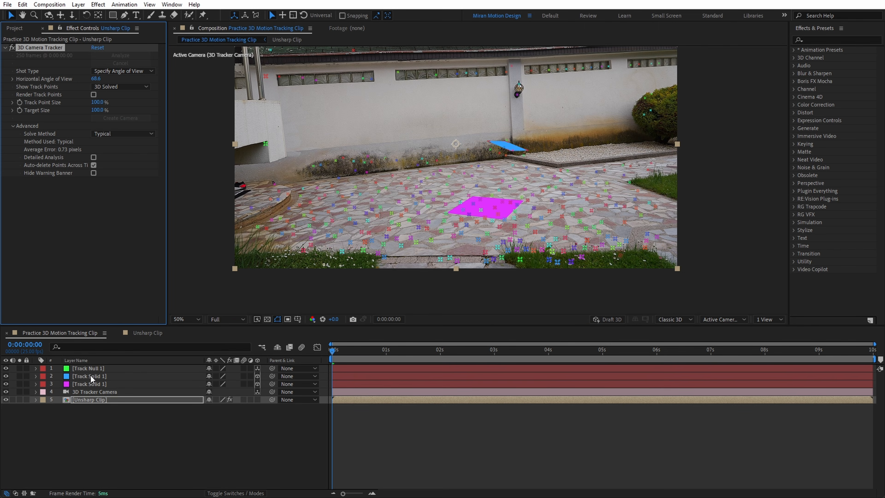
# Select Track Null 1's transform properties from Anchor Point through Z Rotation for copying.
pyautogui.click(93, 369)
pyautogui.keyDown('ctrl'); pyautogui.click(35, 368); pyautogui.keyUp('ctrl')
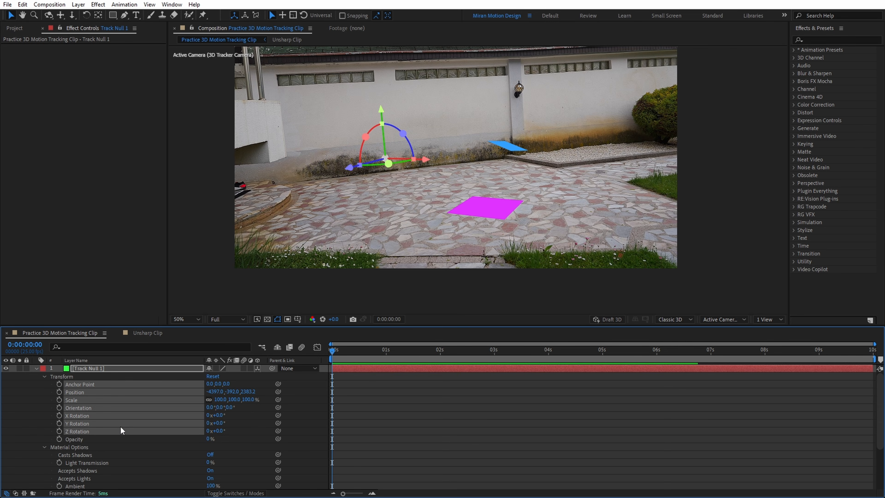
pyautogui.click(449, 408)
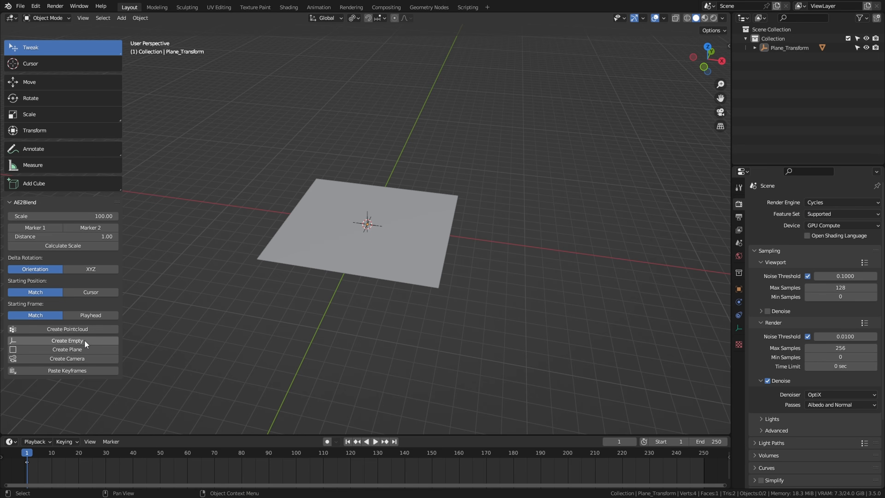
# Create an empty in Blender from the copied null's transform data with AE2Blend.
pyautogui.click(78, 342)
pyautogui.moveTo(384, 317); pyautogui.dragTo(498, 157, button='middle')
pyautogui.click(458, 124)
pyautogui.moveTo(484, 108); pyautogui.dragTo(434, 91, button='middle')
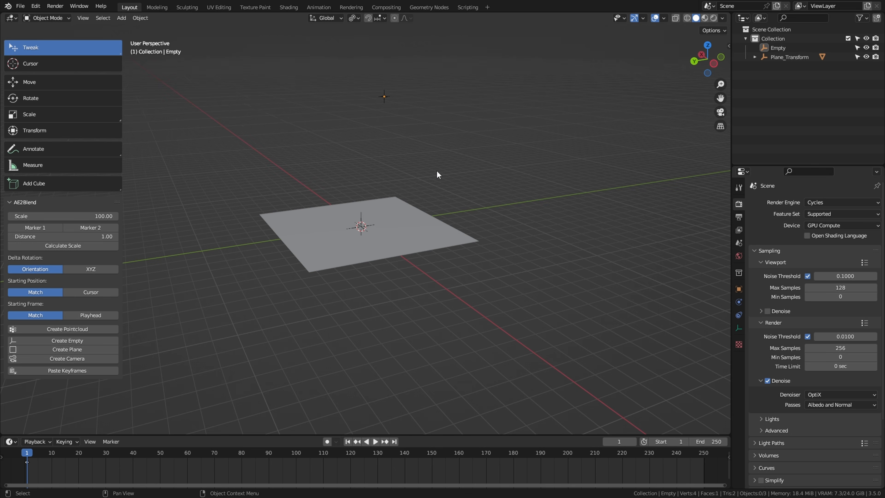
# Select all objects in the Blender scene and delete them.
pyautogui.moveTo(436, 170); pyautogui.dragTo(571, 206, button='middle')
pyautogui.press('a')
pyautogui.press('x')
pyautogui.click(571, 208)
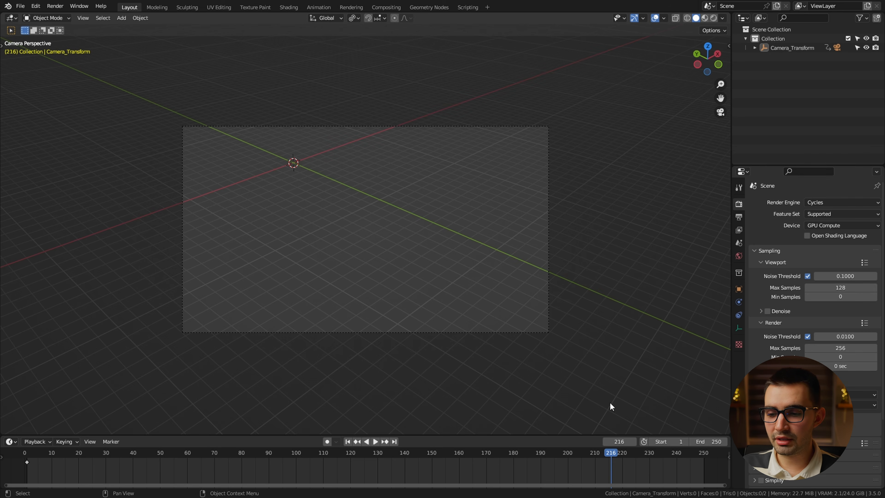
# Scrub back through the timeline in the camera view to check the tracked camera movement.
pyautogui.moveTo(619, 451); pyautogui.dragTo(136, 463)
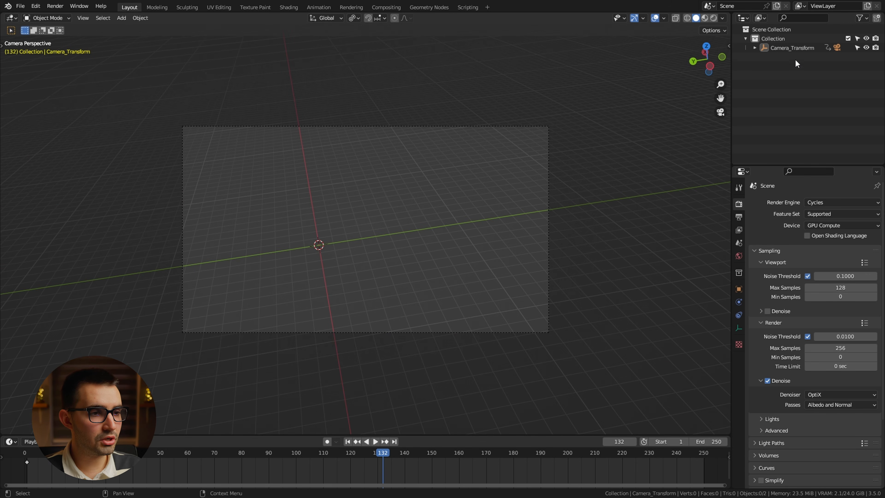
# Load Unsharped Clip_00000.jpg as a background image for the Camera under Camera_Transform.
pyautogui.click(754, 48)
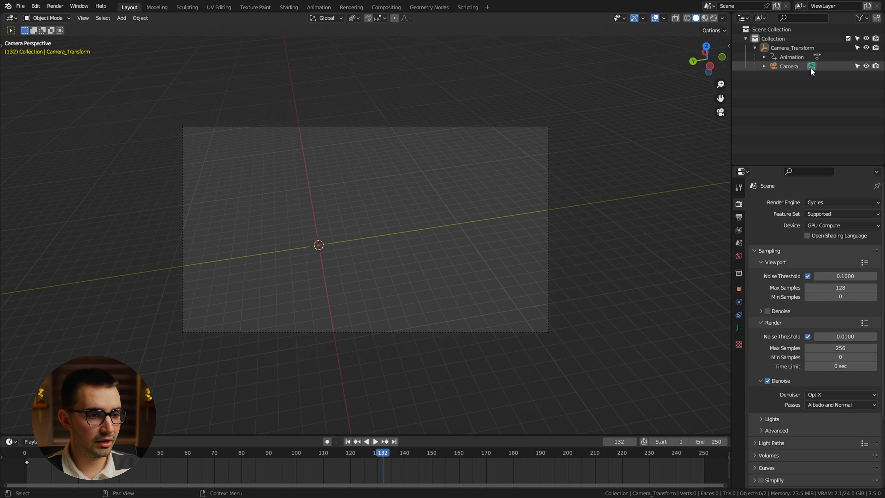
pyautogui.click(812, 67)
pyautogui.click(765, 344)
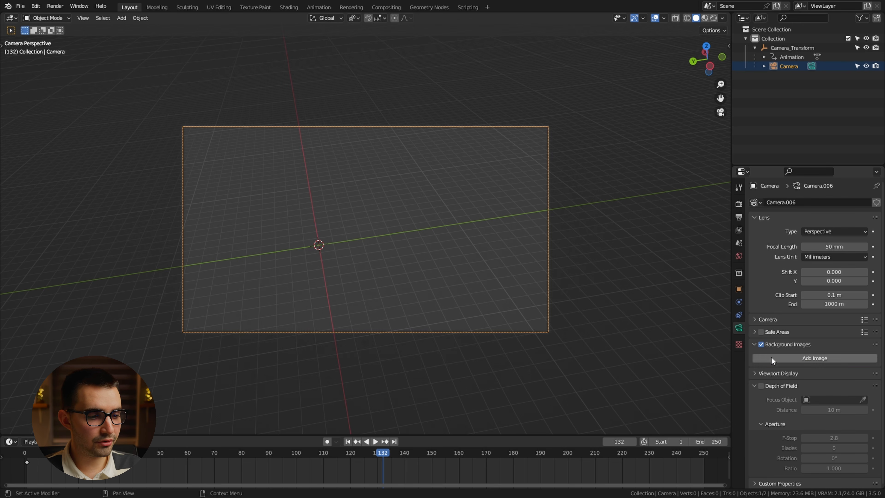
pyautogui.click(793, 358)
pyautogui.click(852, 398)
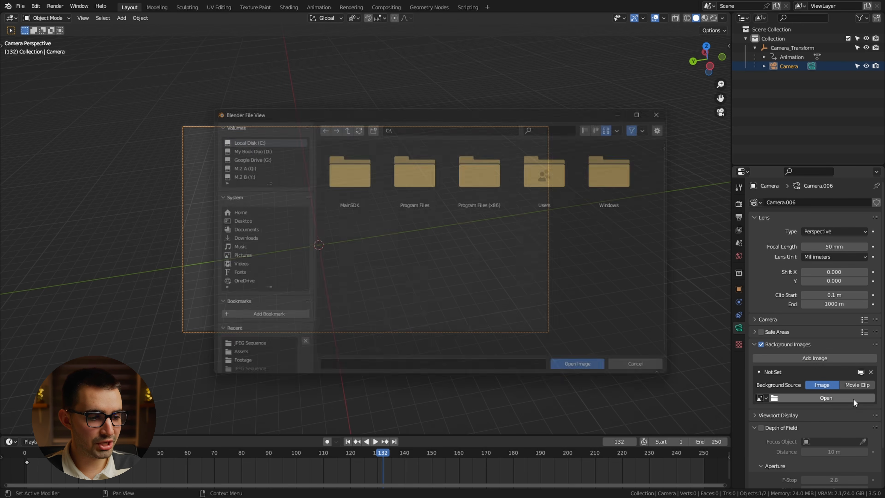
pyautogui.click(595, 374)
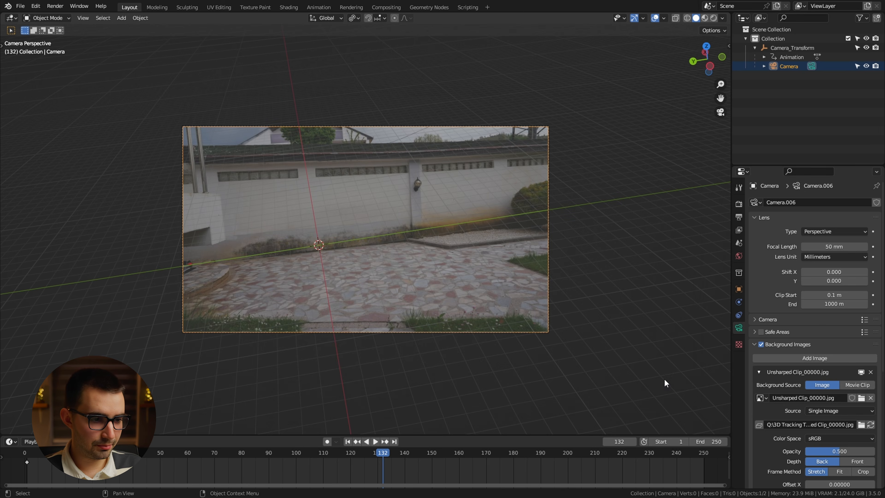
# Set the background image's source to Image Sequence with 250 frames.
pyautogui.click(842, 410)
pyautogui.click(839, 432)
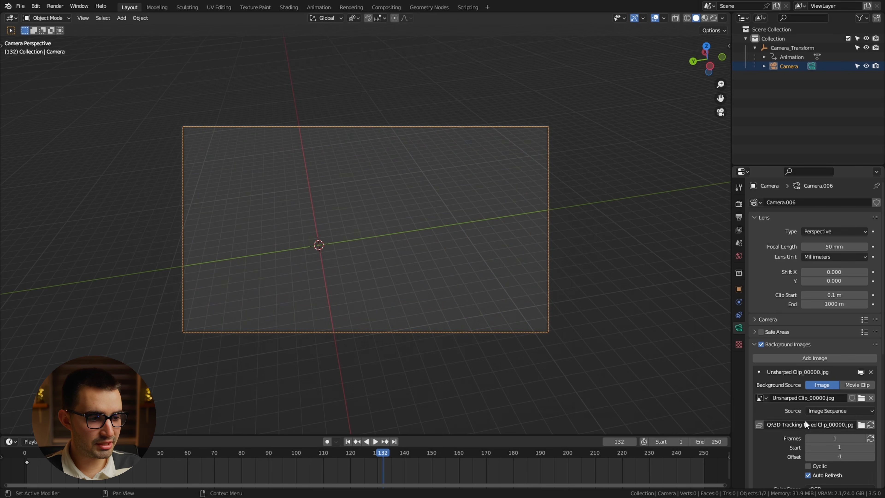
pyautogui.click(836, 439)
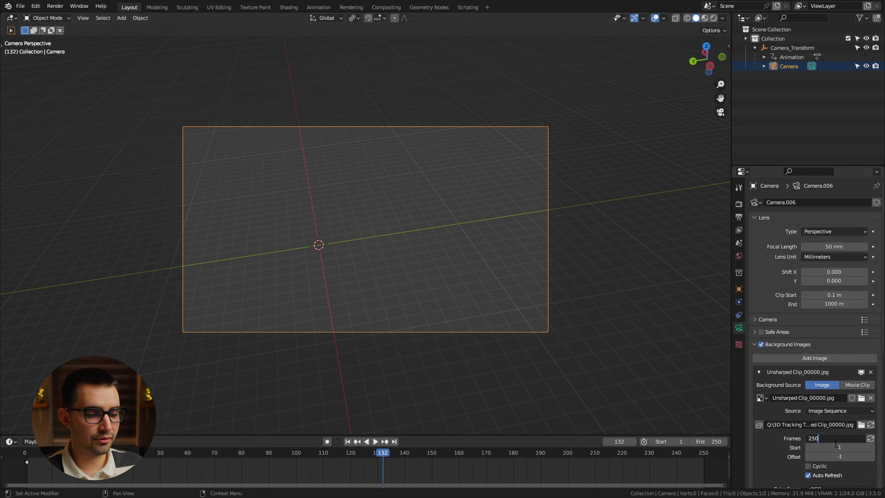
pyautogui.write('250')
pyautogui.press('Return')
# Preview the background footage in playback and raise the background image's opacity to 1.000.
pyautogui.scroll(-5, 794, 389)
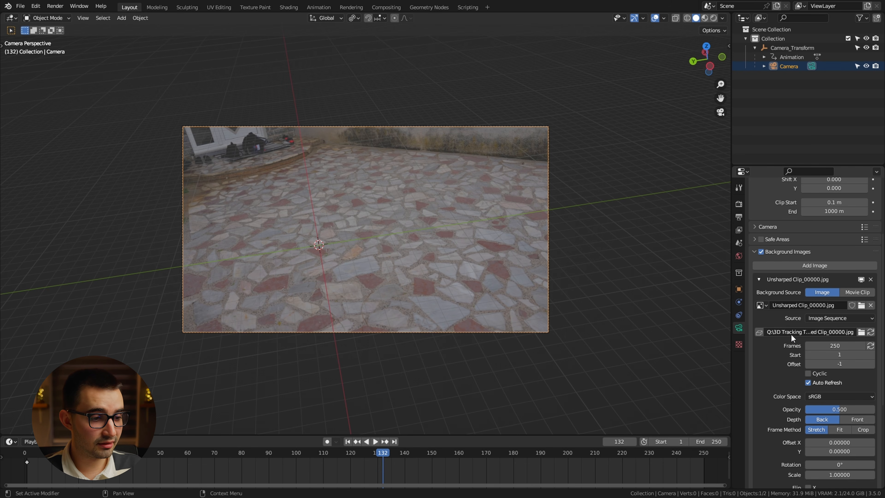
pyautogui.scroll(-3, 791, 333)
pyautogui.click(224, 448)
pyautogui.press('space')
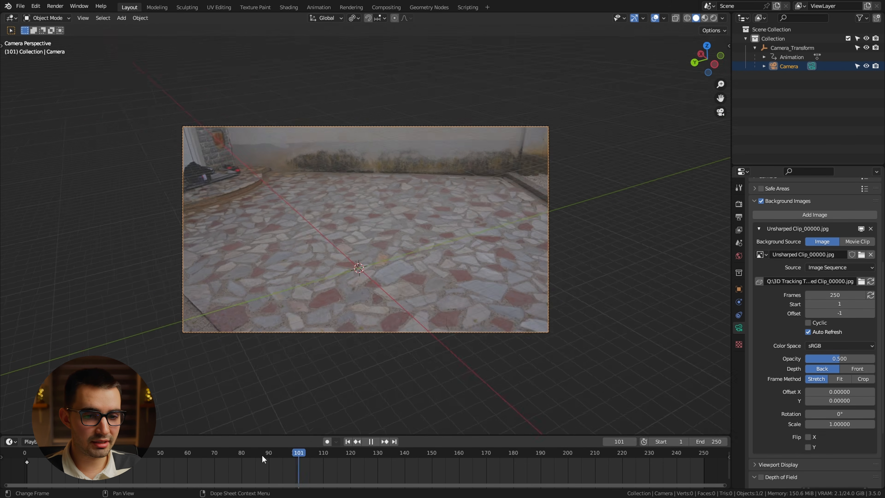
pyautogui.click(285, 460)
pyautogui.press('space')
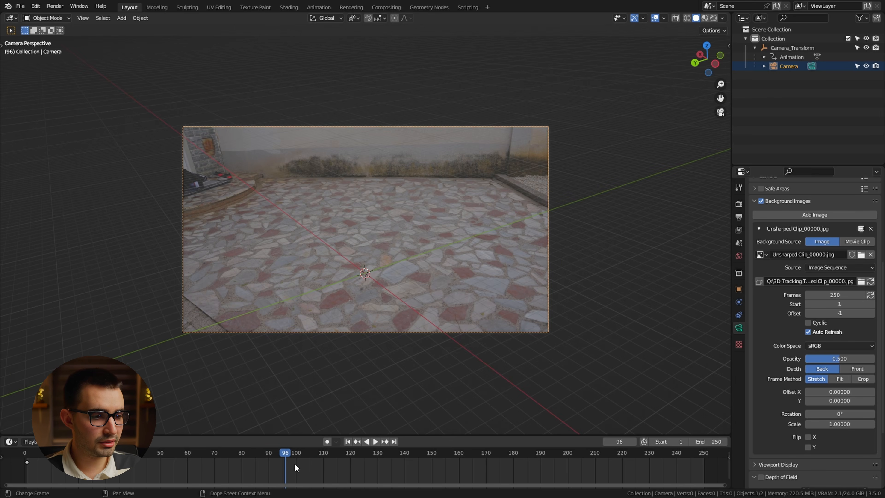
pyautogui.moveTo(850, 359); pyautogui.dragTo(879, 361)
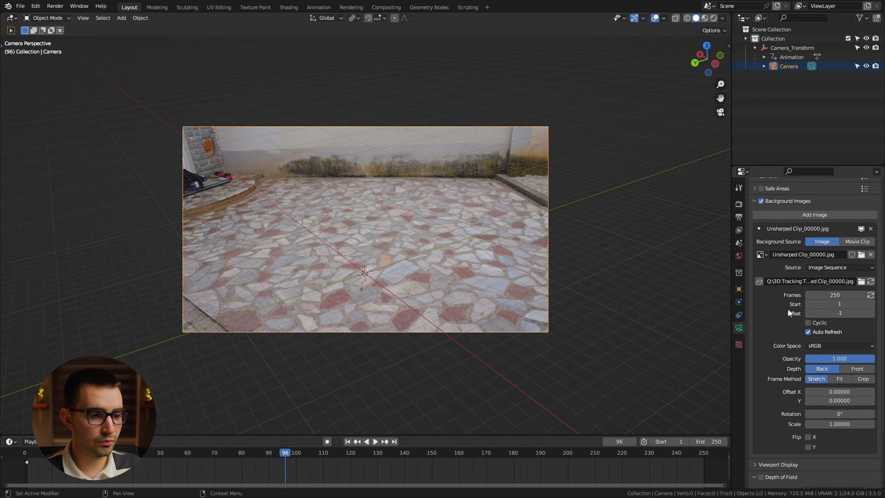
# Play and scrub the timeline to compare the camera movement with the background footage.
pyautogui.click(195, 457)
pyautogui.press('space')
pyautogui.moveTo(194, 454); pyautogui.dragTo(245, 469)
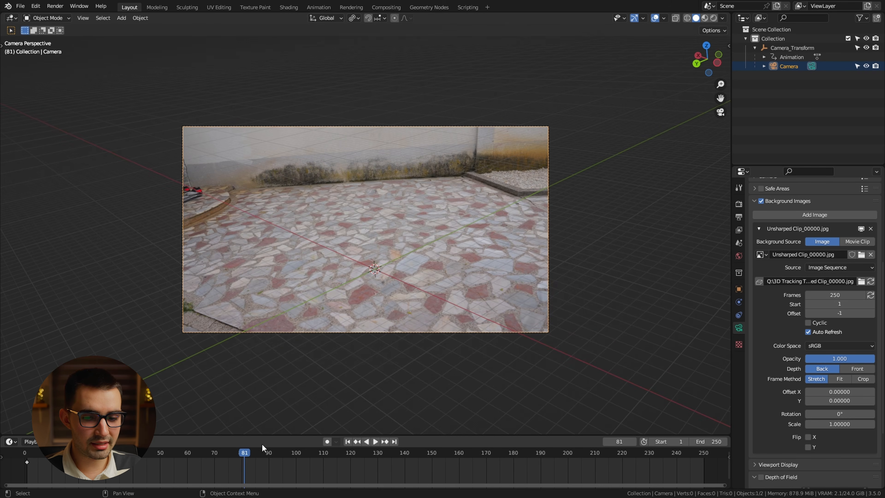
pyautogui.press('space')
pyautogui.click(244, 455)
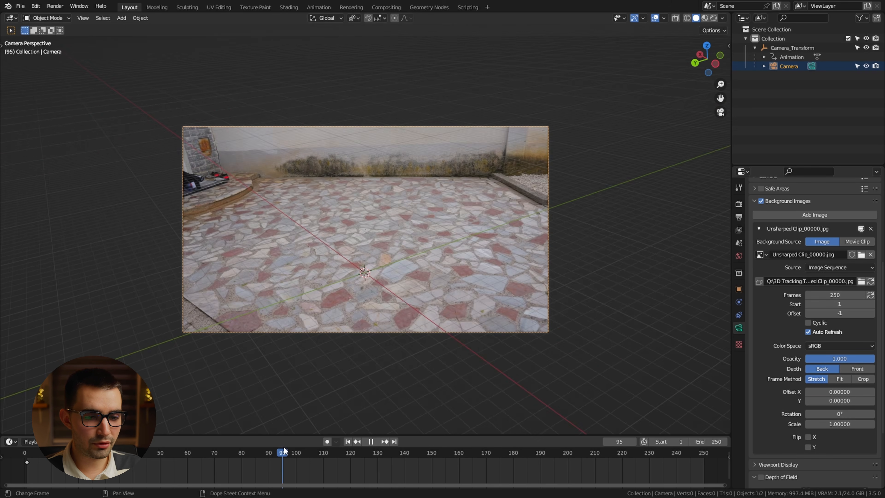
pyautogui.scroll(2, 321, 434)
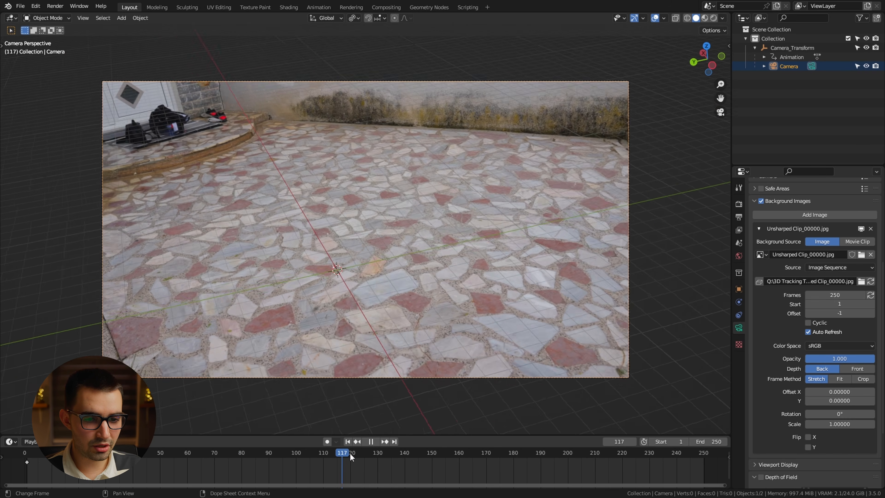
pyautogui.click(277, 453)
pyautogui.press('space')
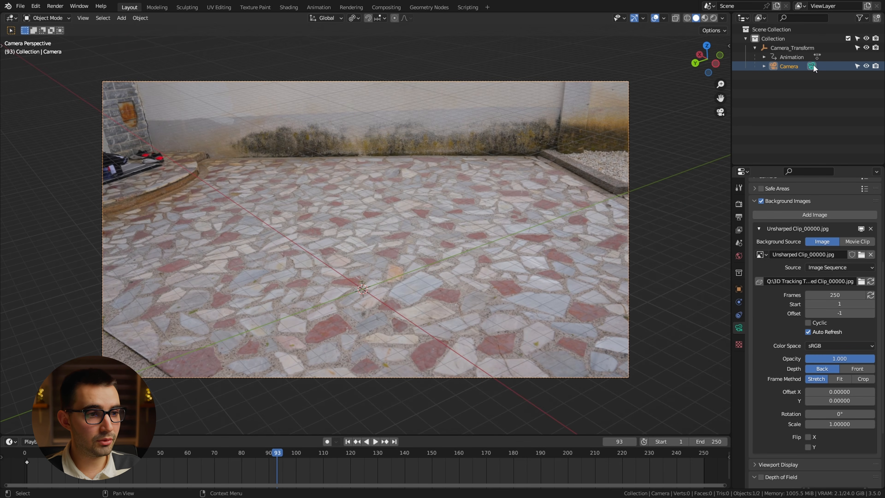
# Check the 3D Tracker Camera's focal length in After Effects and set the Blender camera's focal length to 26.4 mm.
pyautogui.scroll(6, 801, 223)
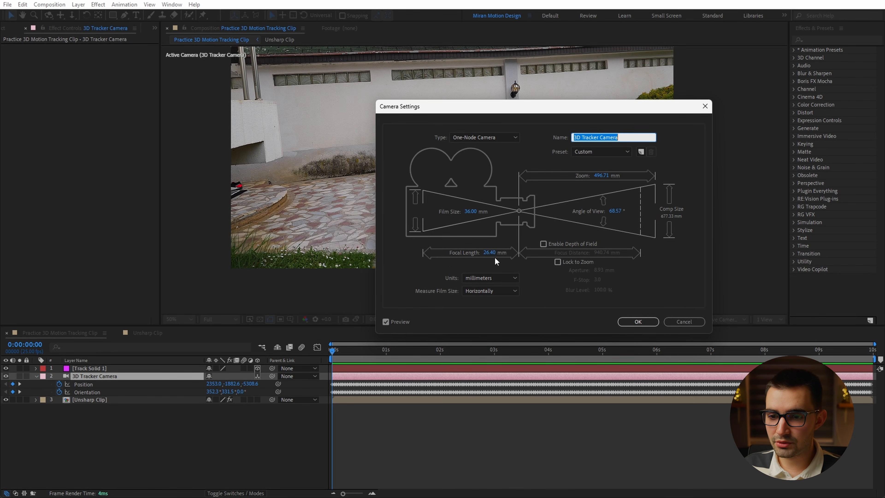
pyautogui.click(490, 252)
pyautogui.click(638, 321)
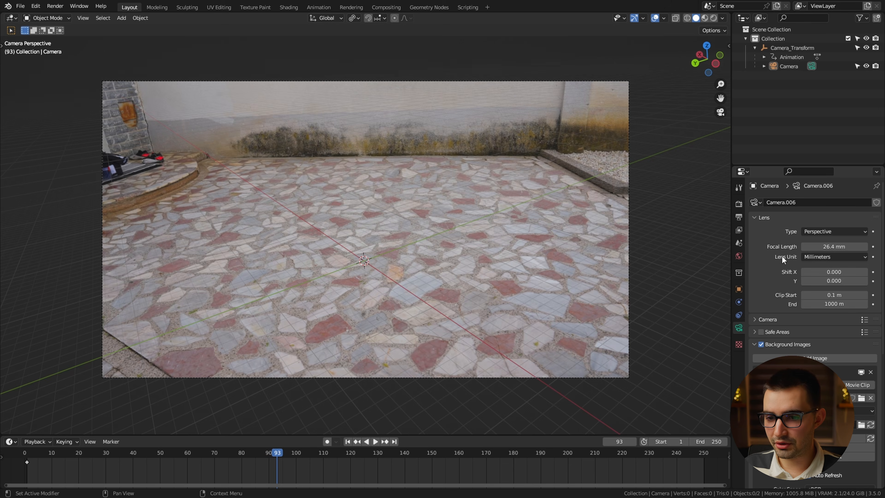
# Play the animation close up to check how the grid sticks to the paving with the matched focal length.
pyautogui.press('space')
pyautogui.scroll(3, 370, 286)
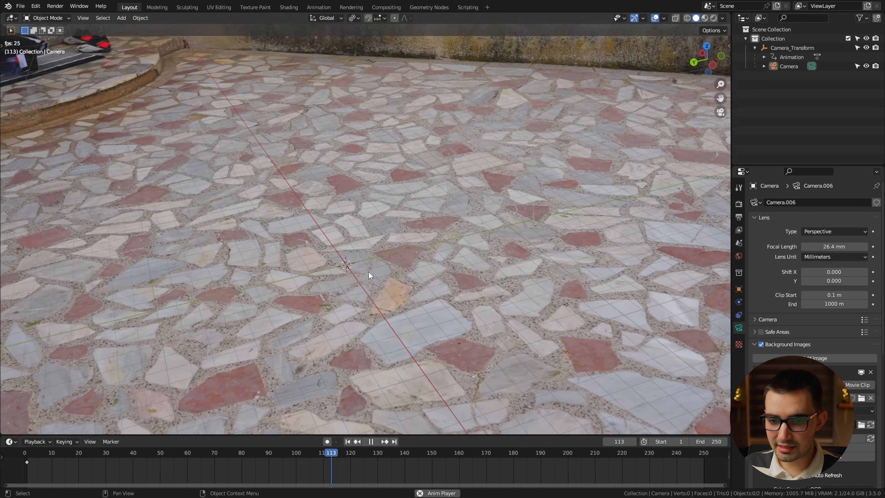
pyautogui.press('space')
# Shift all of Camera_Transform's keyframes forward by one frame so they start at frame 1.
pyautogui.click(791, 49)
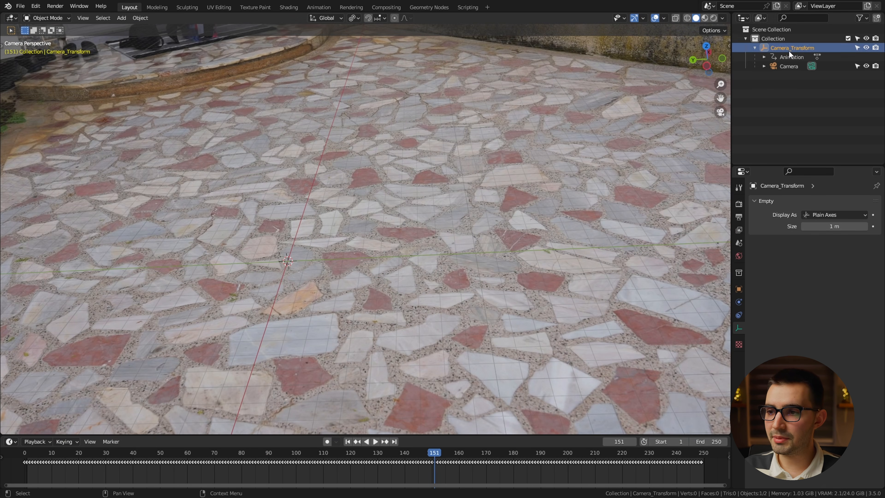
pyautogui.moveTo(709, 470); pyautogui.dragTo(26, 477)
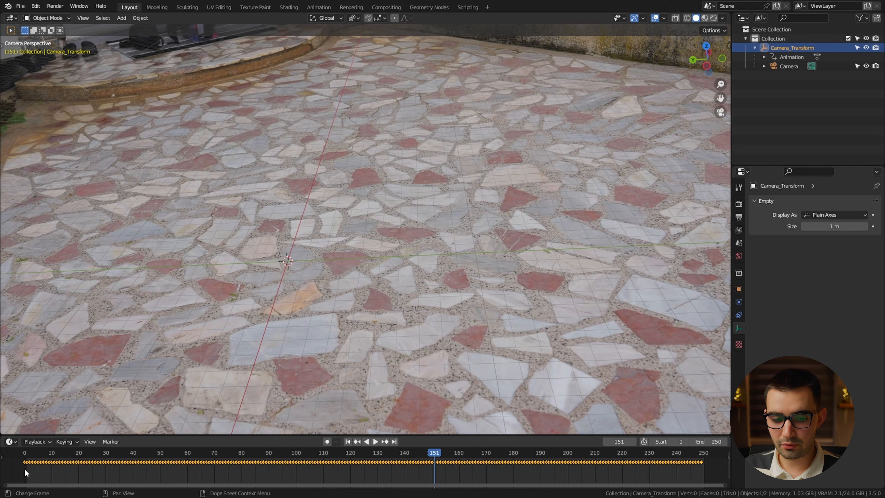
pyautogui.press('g')
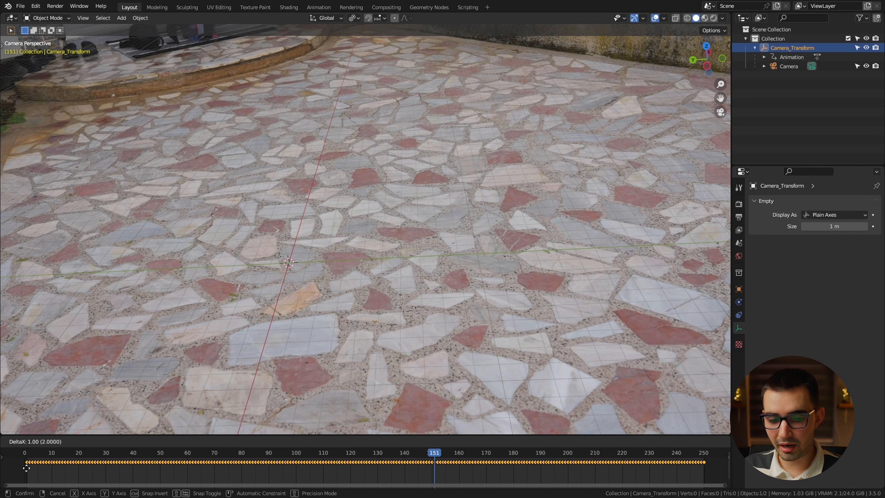
pyautogui.click(26, 468)
# Play the animation to check the track after shifting the keyframes.
pyautogui.press('space')
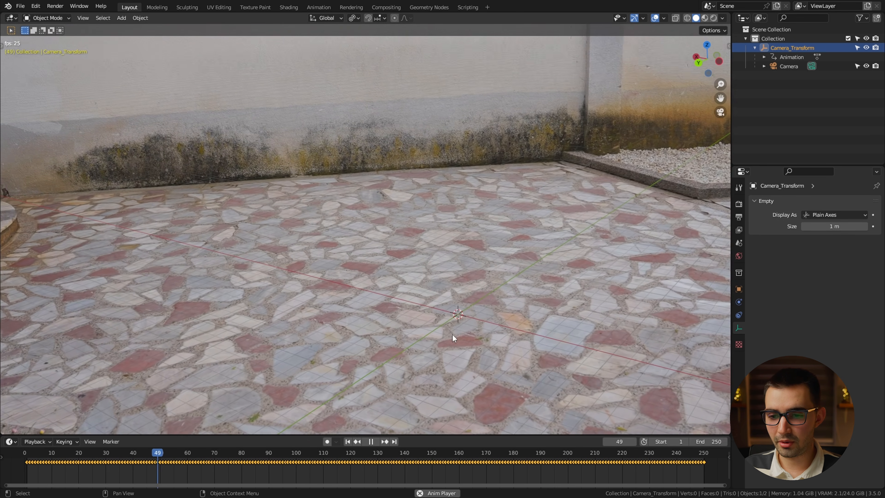
pyautogui.scroll(-3, 507, 280)
pyautogui.scroll(1, 507, 283)
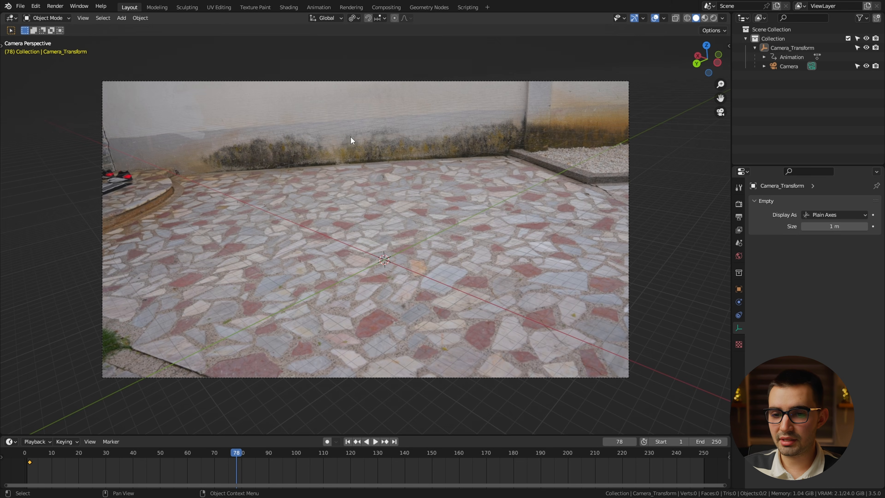
# Add a Plain Axes empty at the scene origin.
pyautogui.hotkey('shift', 'a')
pyautogui.moveTo(387, 299)
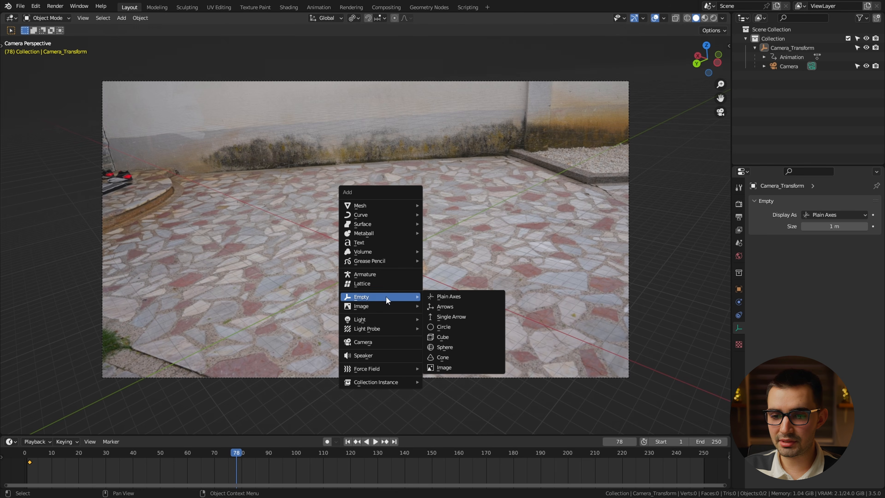
pyautogui.click(469, 296)
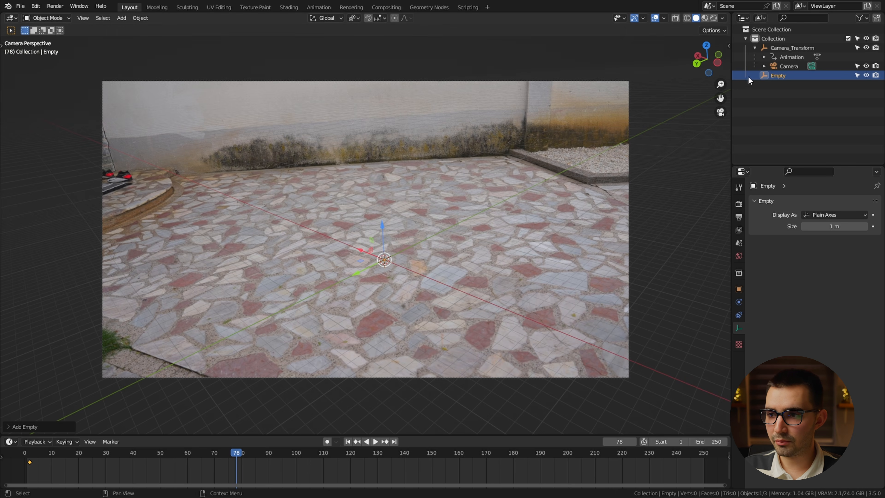
# Parent Camera_Transform to the new Empty with the Object (Without Inverse) option.
pyautogui.click(777, 48)
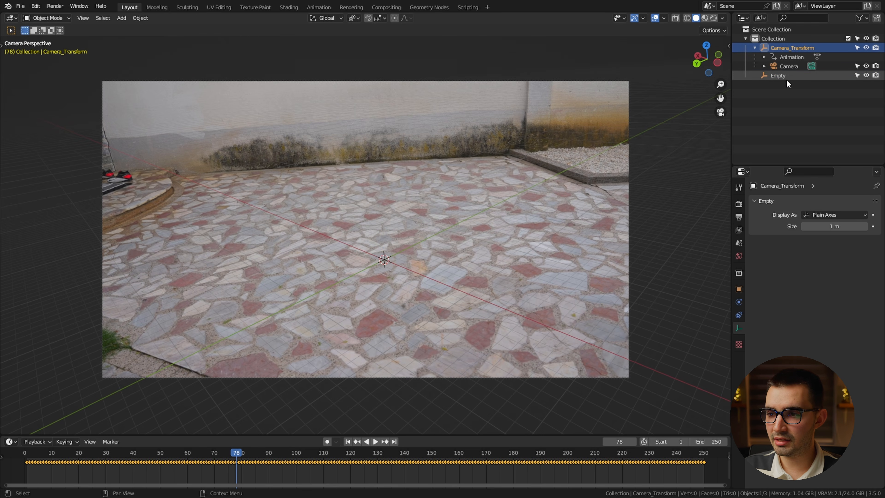
pyautogui.keyDown('ctrl'); pyautogui.click(785, 76); pyautogui.keyUp('ctrl')
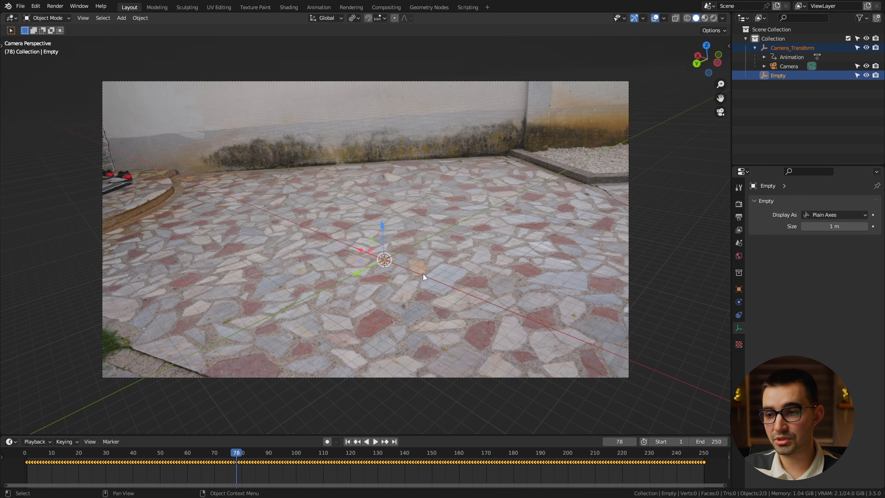
pyautogui.hotkey('ctrl', 'p')
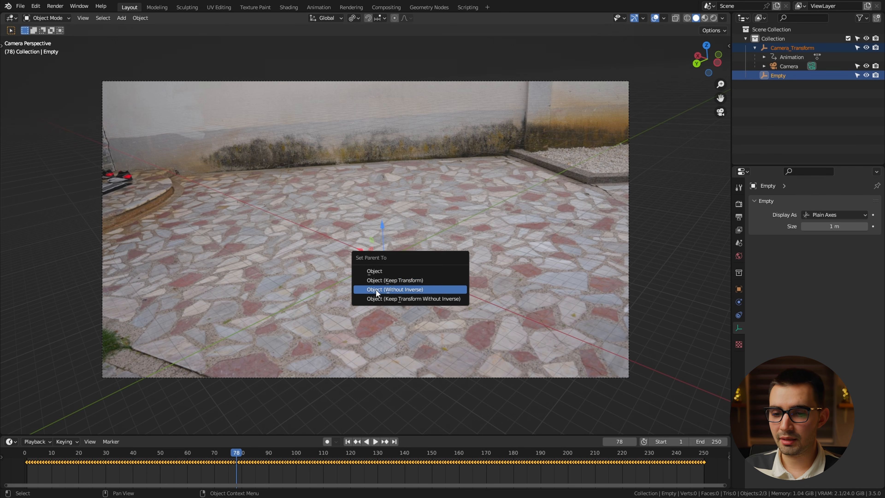
pyautogui.click(399, 287)
pyautogui.click(773, 105)
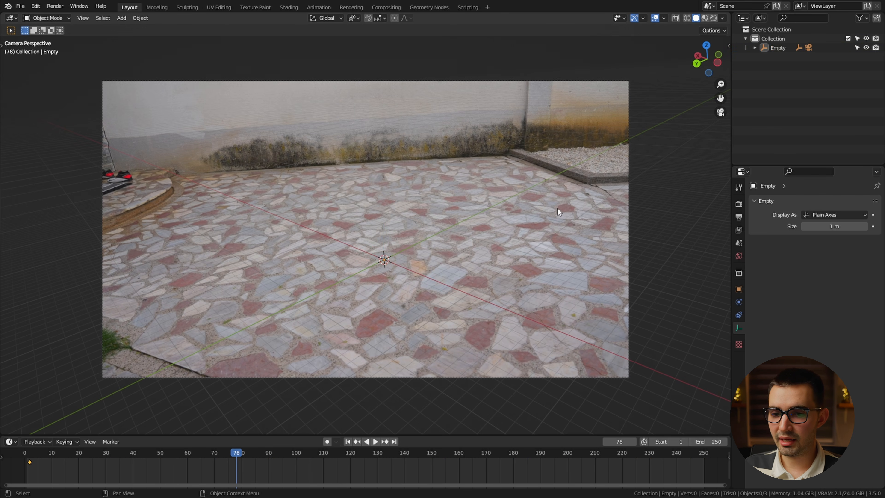
# Rotate the parent Empty around the global Z axis to bring the scene axes roughly in line with the wall.
pyautogui.click(386, 263)
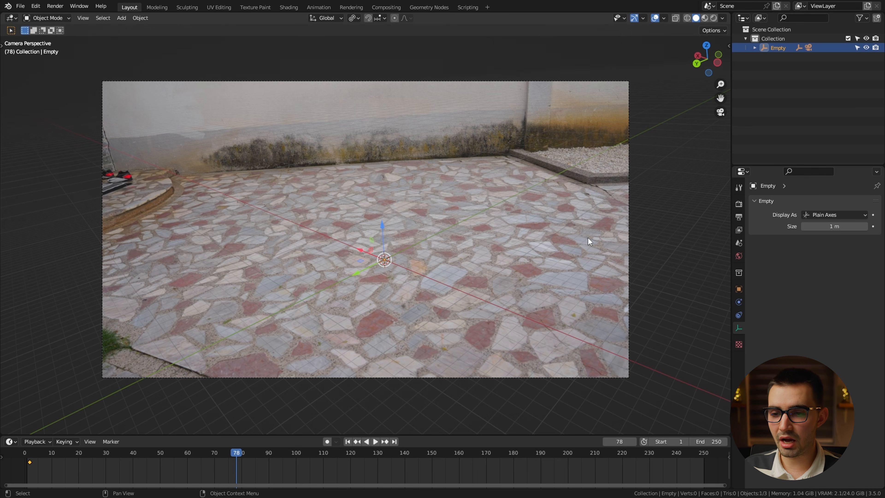
pyautogui.press('r')
pyautogui.press('z')
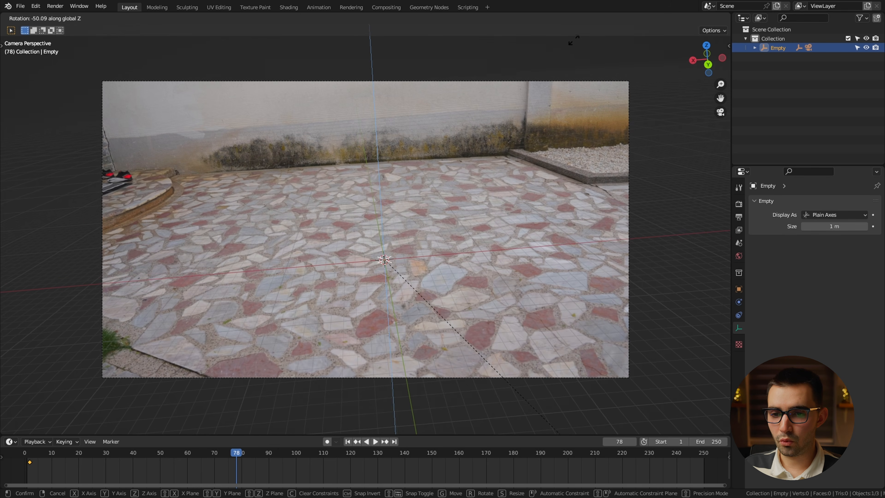
pyautogui.click(570, 51)
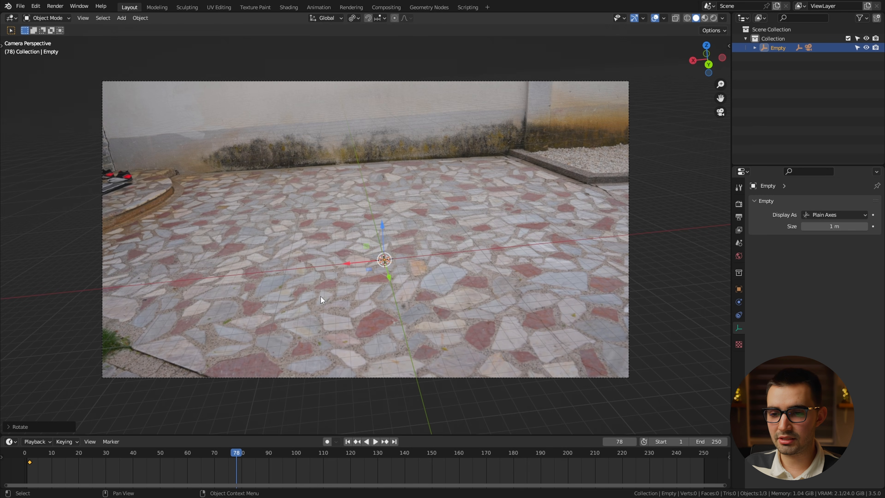
# Fine-tune the parent Empty's rotation by about 2.67 degrees around the global Z axis.
pyautogui.press('r')
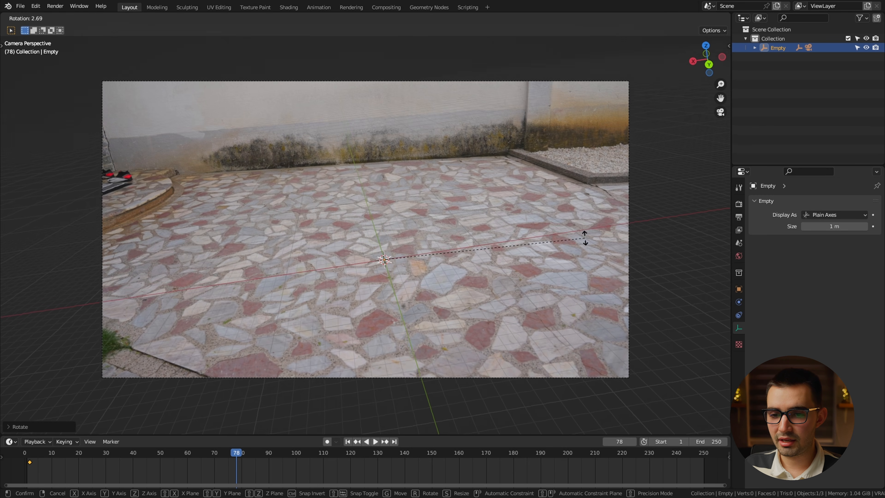
pyautogui.rightClick(585, 226)
pyautogui.press('r')
pyautogui.press('z')
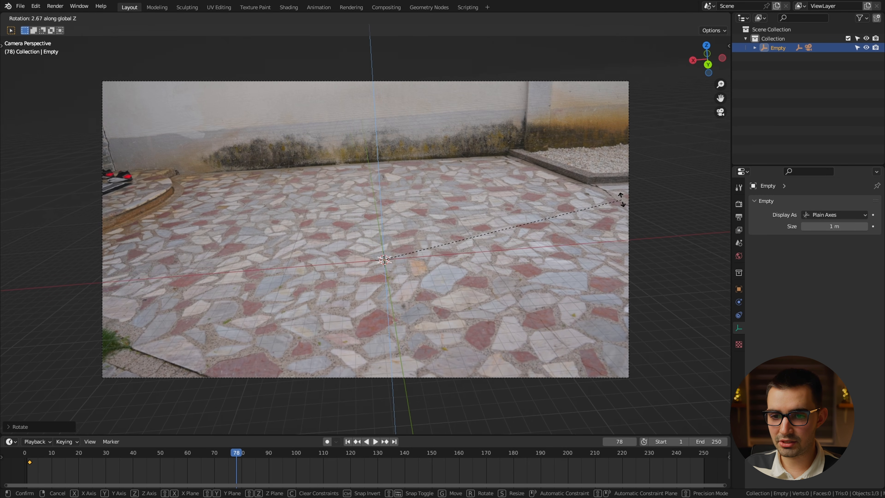
pyautogui.click(623, 199)
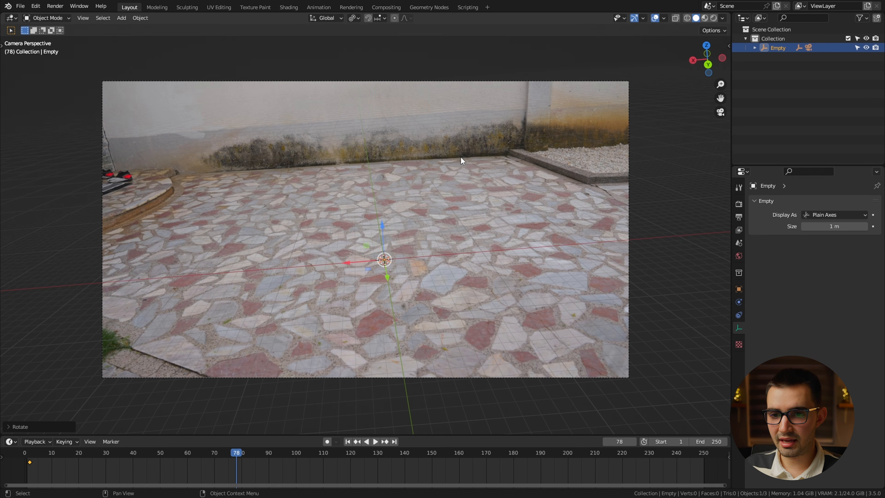
pyautogui.click(441, 229)
# Leave the camera view and show the scene's unit settings.
pyautogui.moveTo(401, 265); pyautogui.dragTo(162, 276, button='middle')
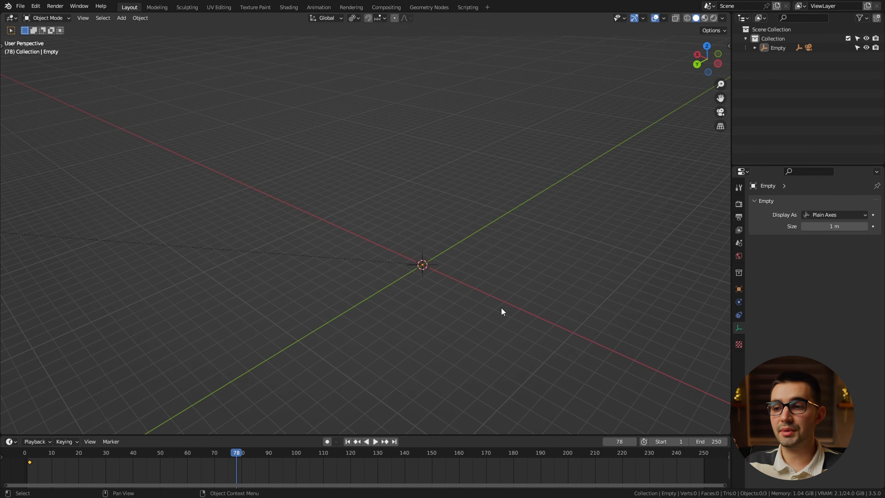
pyautogui.click(739, 243)
pyautogui.click(772, 254)
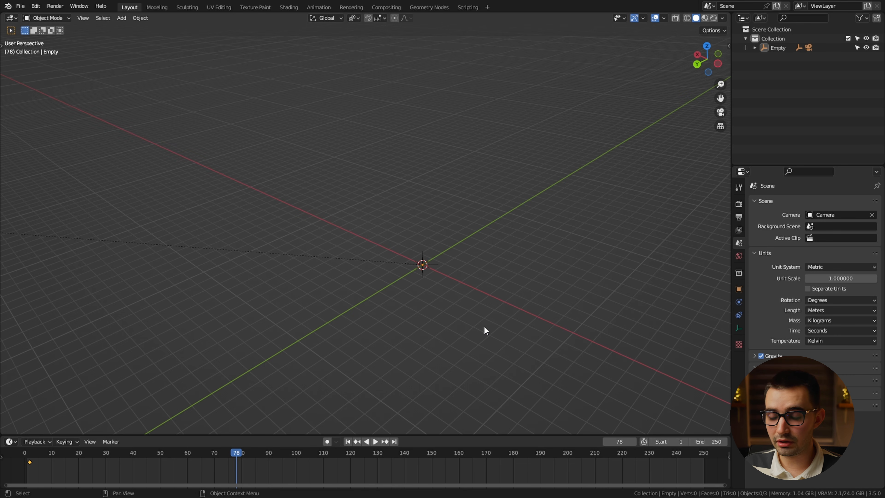
# Return to the camera view and append the Man object from the male base mesh standing .blend file.
pyautogui.moveTo(484, 330); pyautogui.dragTo(446, 299, button='middle')
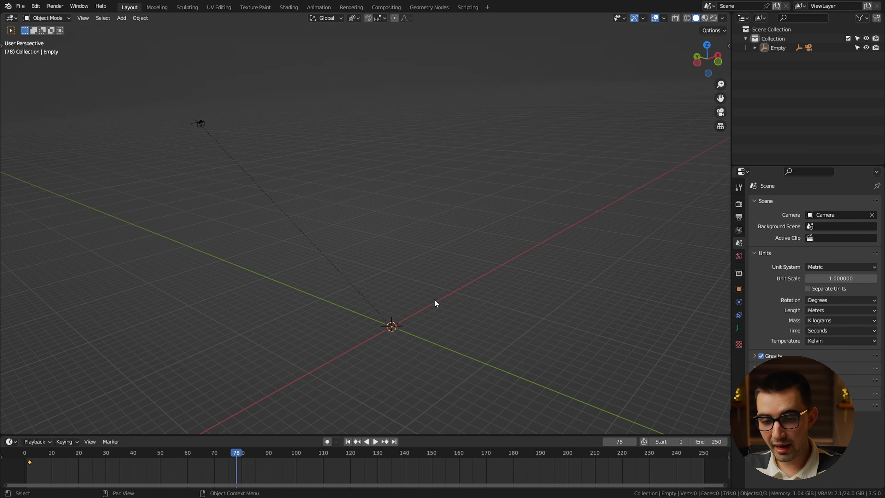
pyautogui.press('KP_0')
pyautogui.click(20, 6)
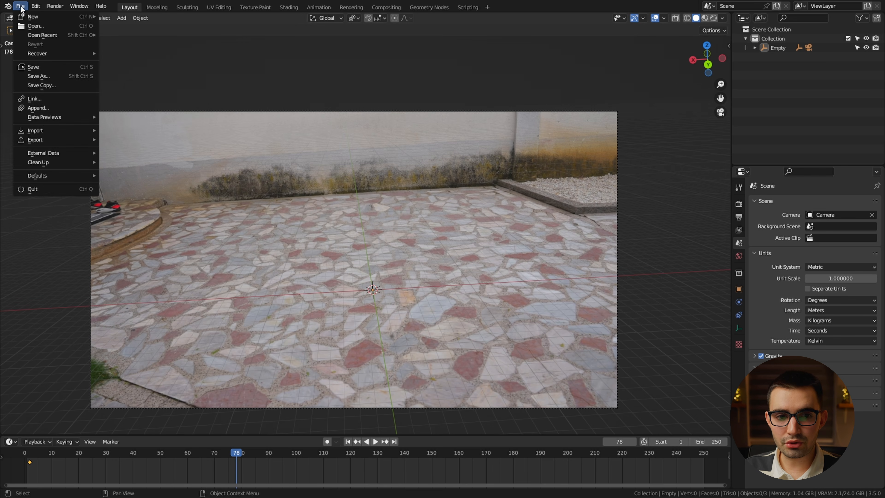
pyautogui.click(47, 109)
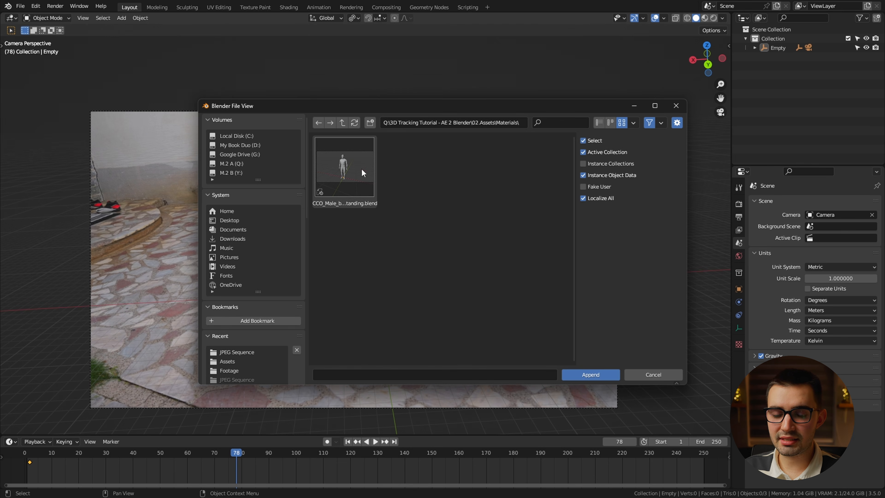
pyautogui.doubleClick(350, 191)
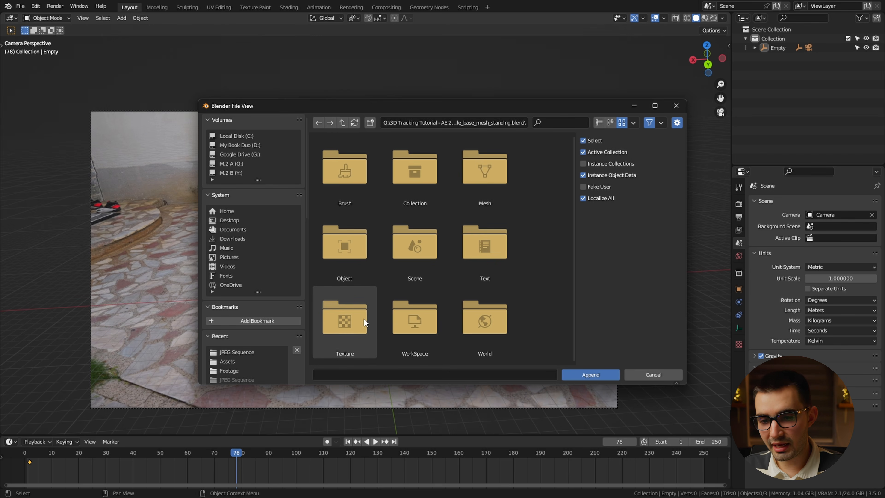
pyautogui.doubleClick(350, 255)
pyautogui.doubleClick(353, 177)
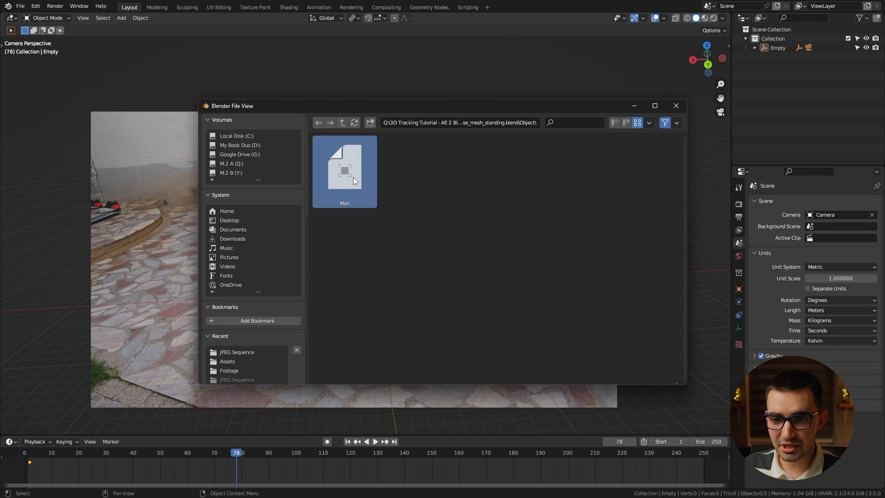
pyautogui.press('Home')
pyautogui.scroll(2, 397, 351)
pyautogui.scroll(-6, 365, 252)
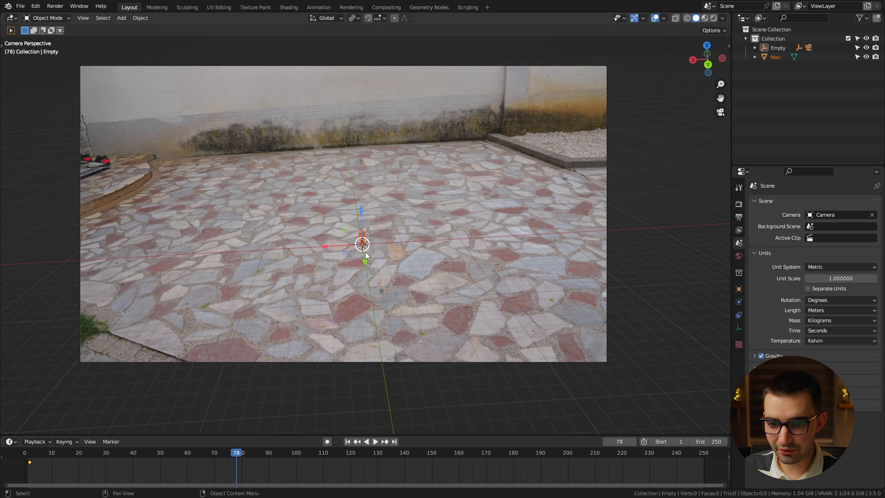
# Scale the parent Empty down until the Man figure reaches a plausible human height relative to the footage.
pyautogui.click(784, 48)
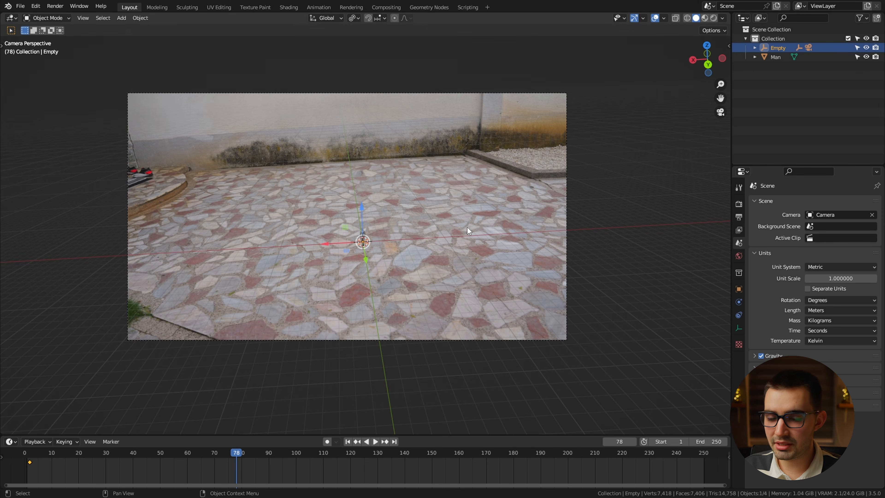
pyautogui.press('s')
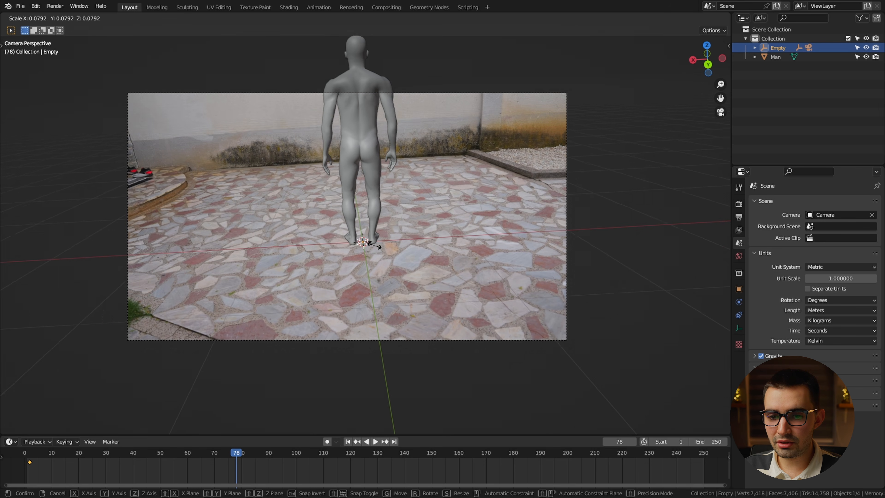
pyautogui.click(375, 246)
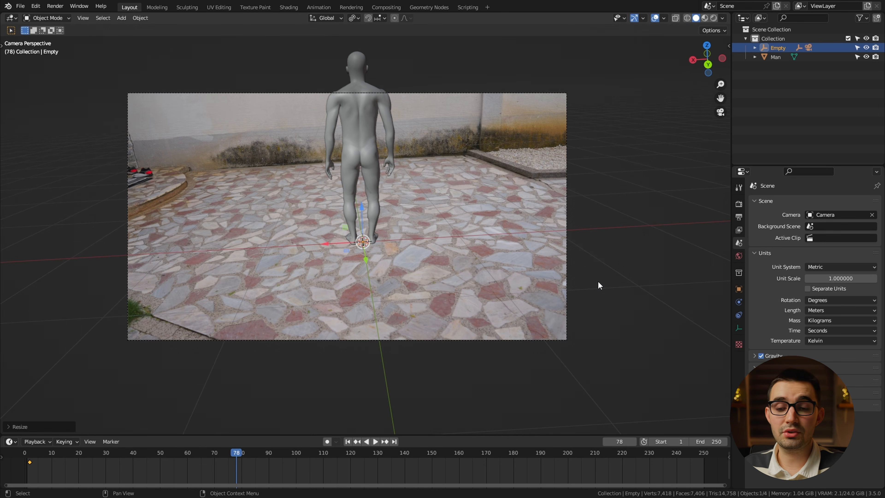
pyautogui.press('s')
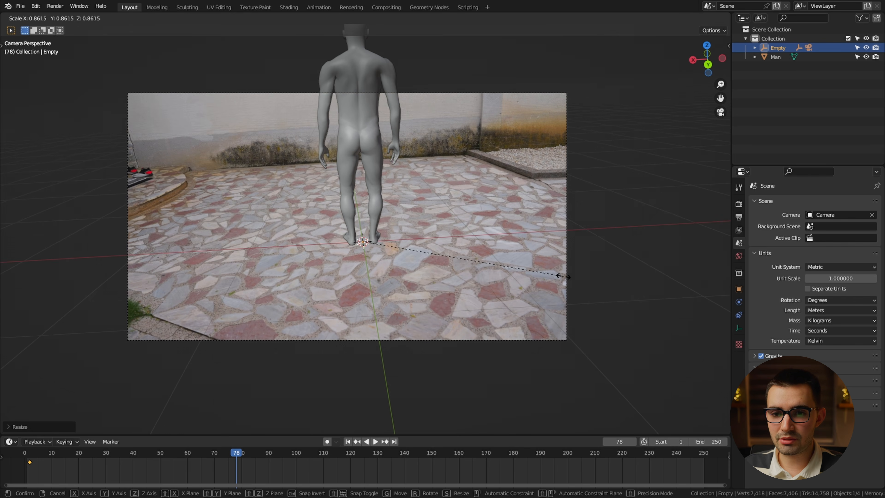
pyautogui.click(556, 281)
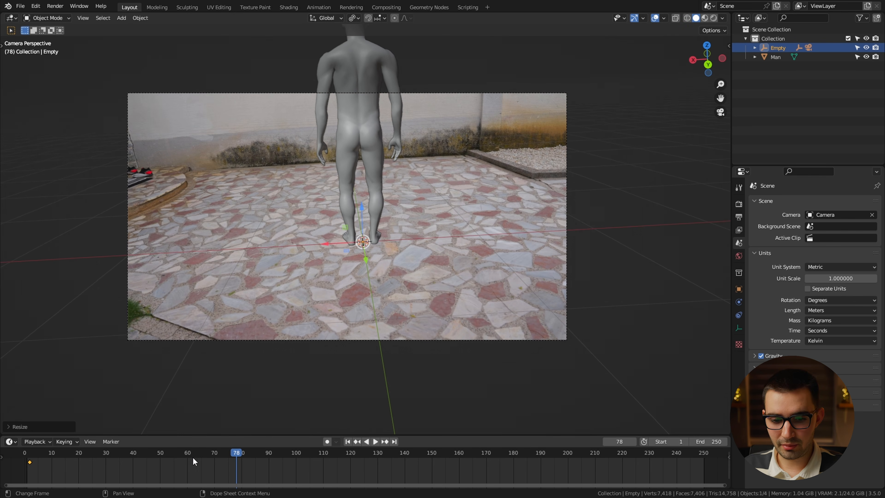
# Fine-tune the Empty's scale at frame 1 against the wall's height and scrub through the timeline to check it.
pyautogui.moveTo(194, 462); pyautogui.dragTo(28, 465)
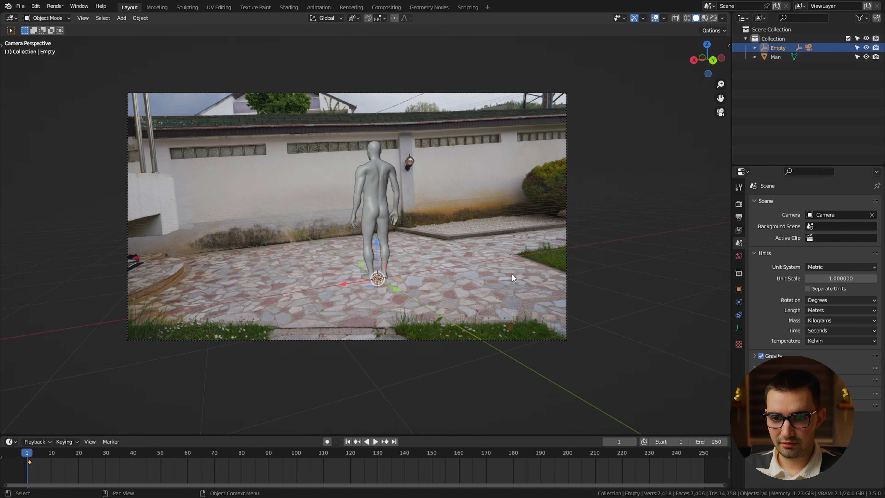
pyautogui.press('s')
pyautogui.click(506, 284)
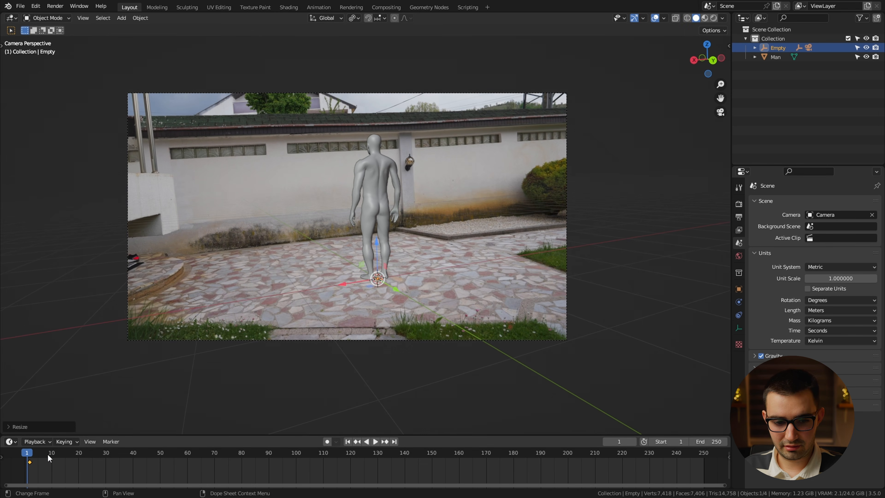
pyautogui.moveTo(48, 458); pyautogui.dragTo(618, 424)
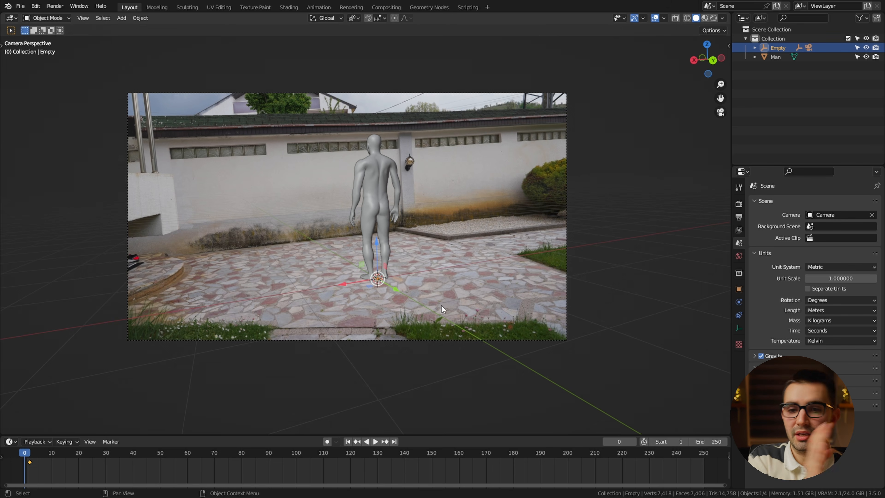
# Rotate the parent Empty 180 degrees around the global Z axis so the figure faces the camera.
pyautogui.write('rz')
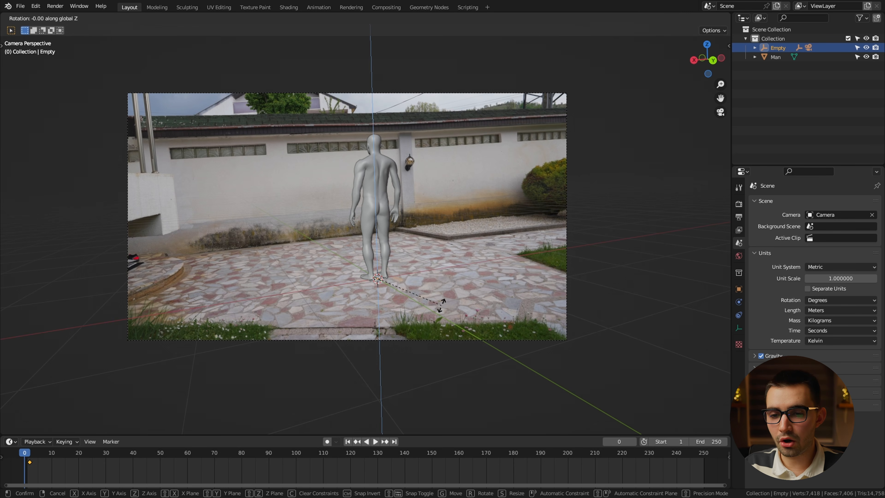
pyautogui.write('180')
pyautogui.press('Return')
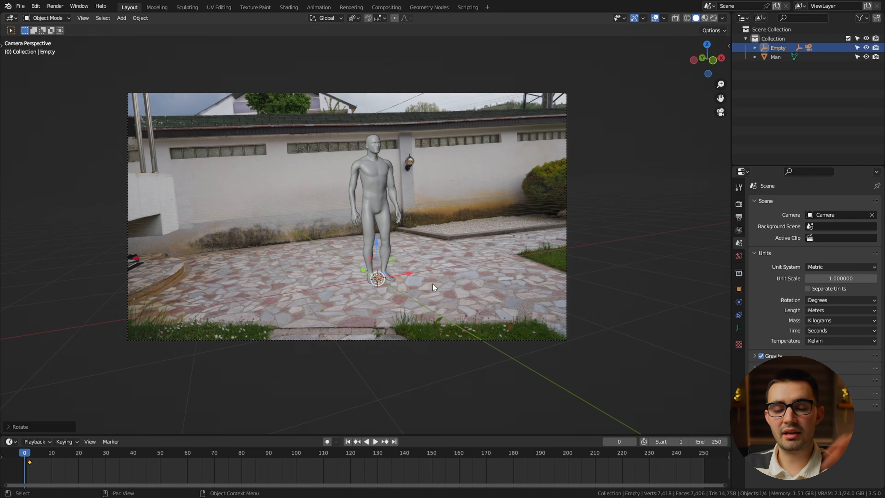
# Bake the Camera's object animation for frames 1 to 250 with Clear Parents enabled.
pyautogui.click(431, 270)
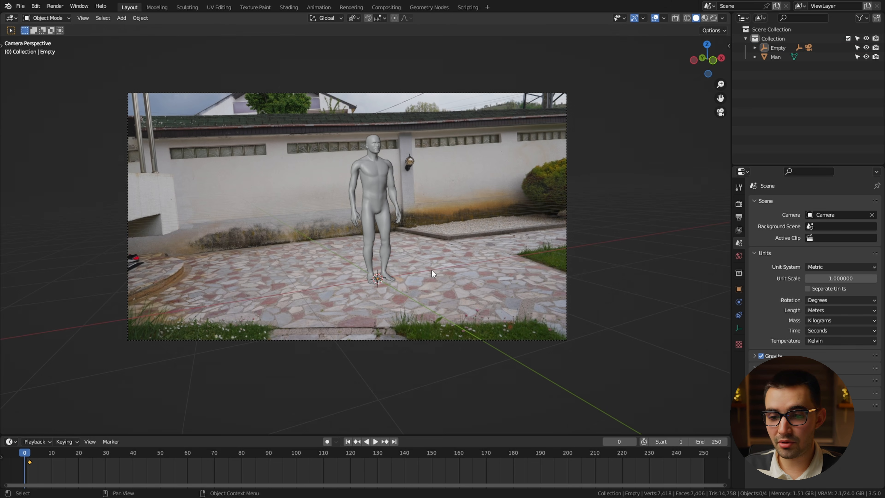
pyautogui.click(755, 47)
pyautogui.click(798, 75)
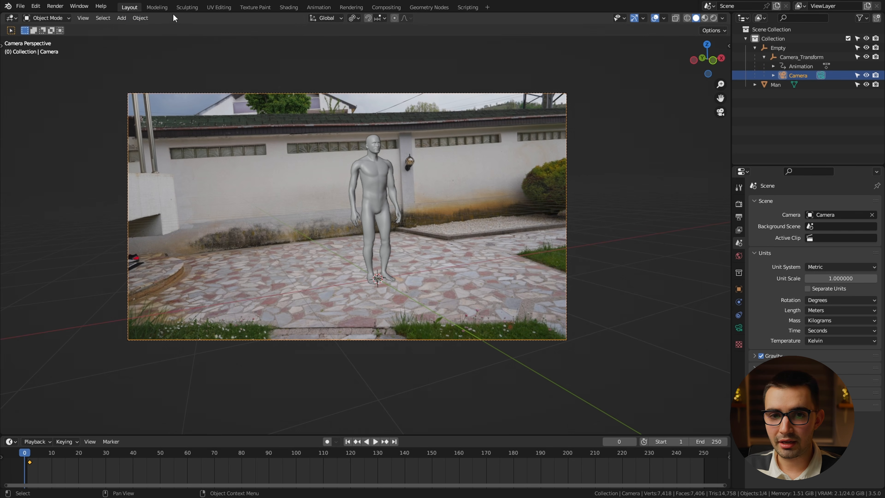
pyautogui.click(146, 18)
pyautogui.moveTo(198, 252)
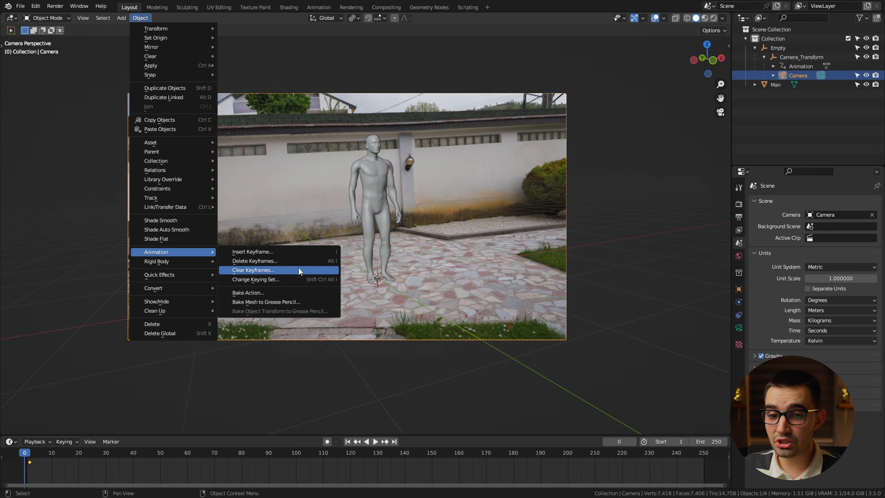
pyautogui.click(300, 294)
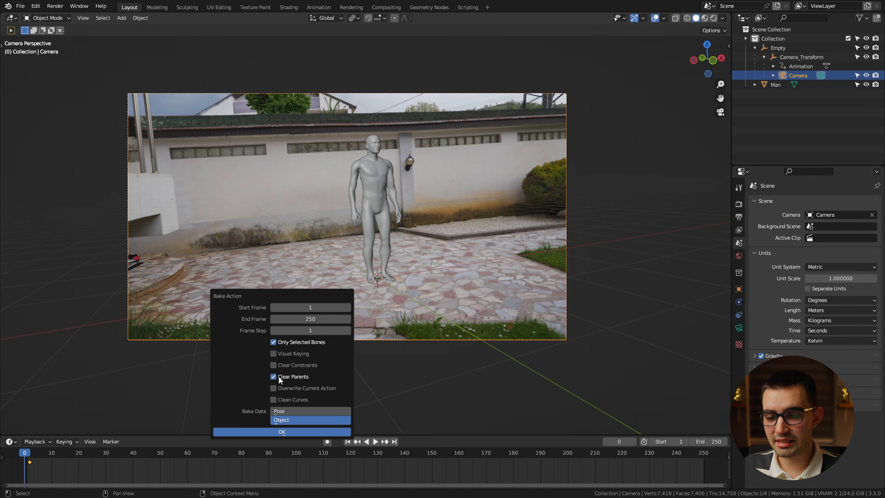
pyautogui.click(310, 431)
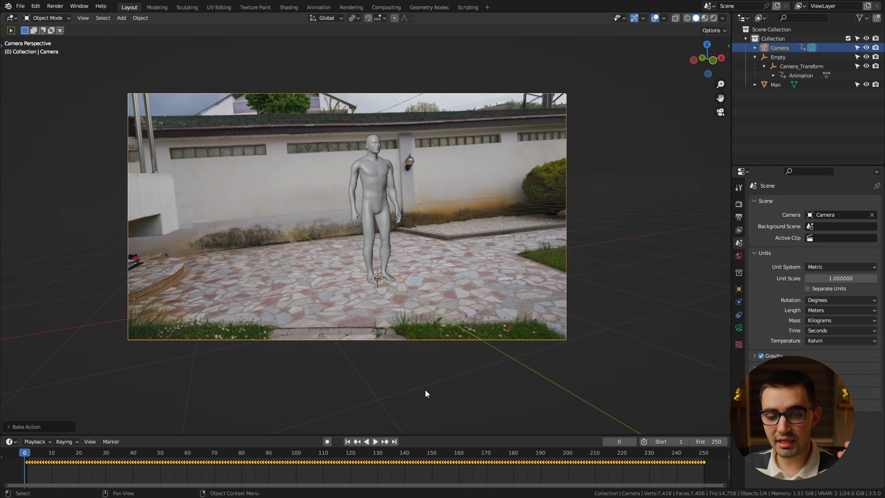
# Delete the parent Empty together with its Camera_Transform child.
pyautogui.click(793, 59)
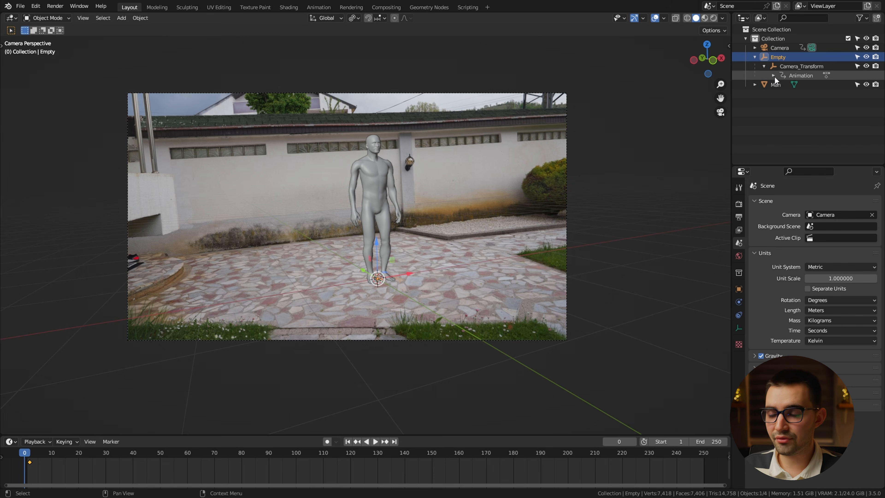
pyautogui.keyDown('shift'); pyautogui.click(788, 66); pyautogui.keyUp('shift')
pyautogui.press('Delete')
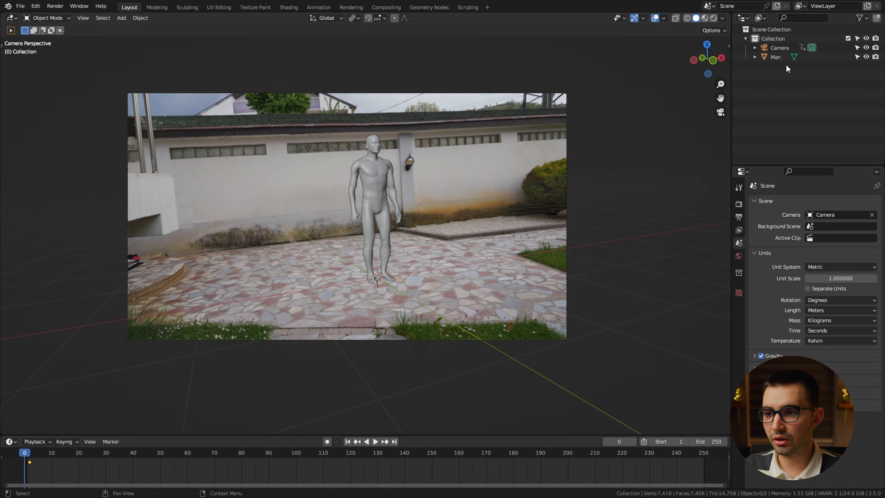
# Select the baked Camera and play the animation to check that the figure stays locked to the footage.
pyautogui.moveTo(29, 453); pyautogui.dragTo(41, 453)
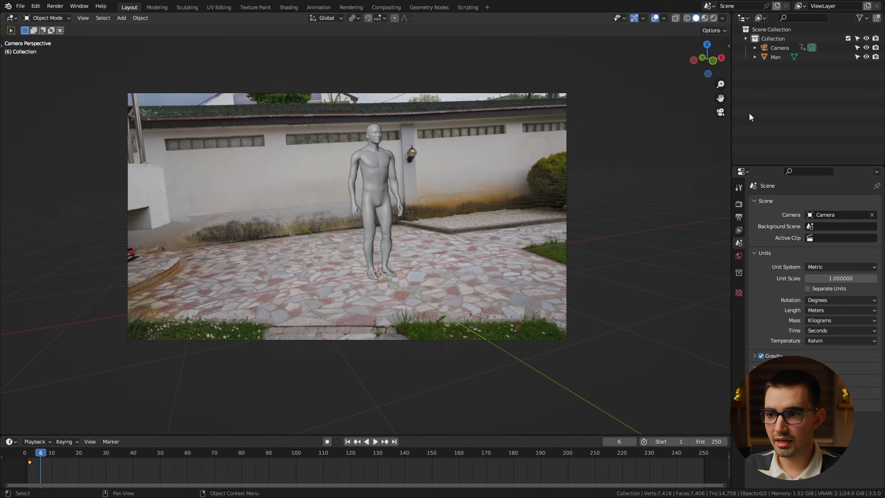
pyautogui.click(780, 51)
pyautogui.press('space')
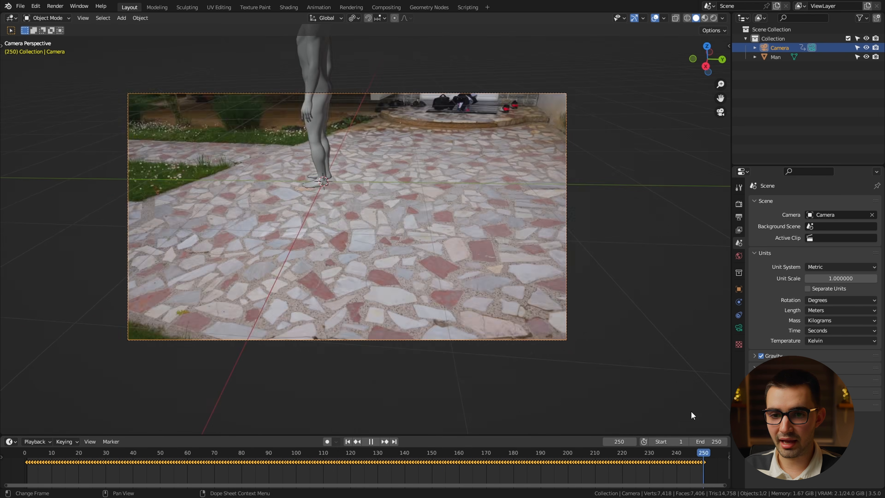